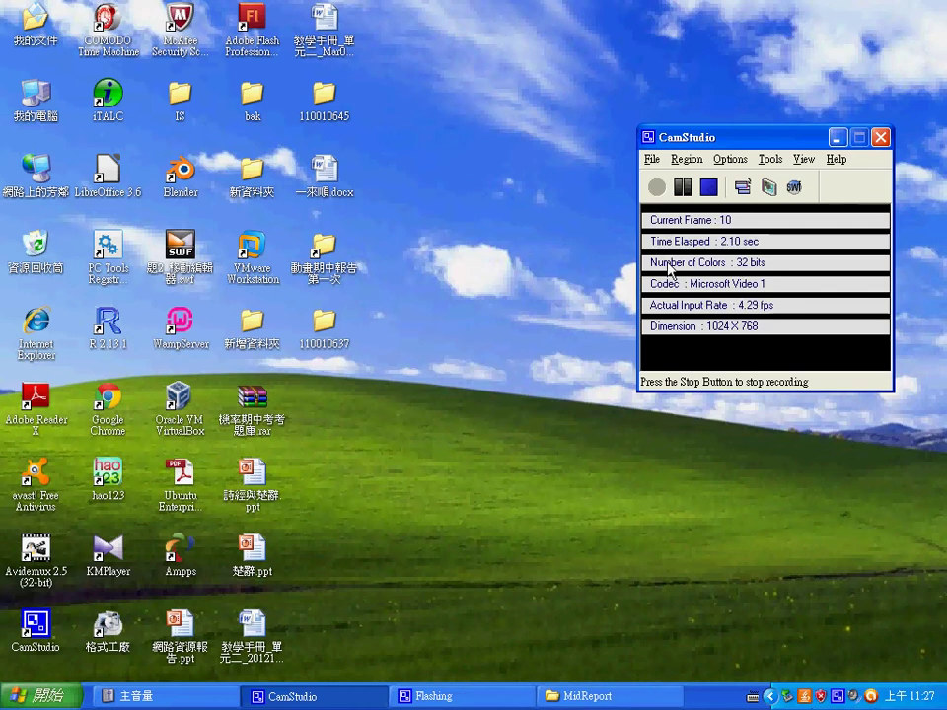
Step: Clear the desktop by bringing up and minimizing the MidReport folder window
click(439, 395)
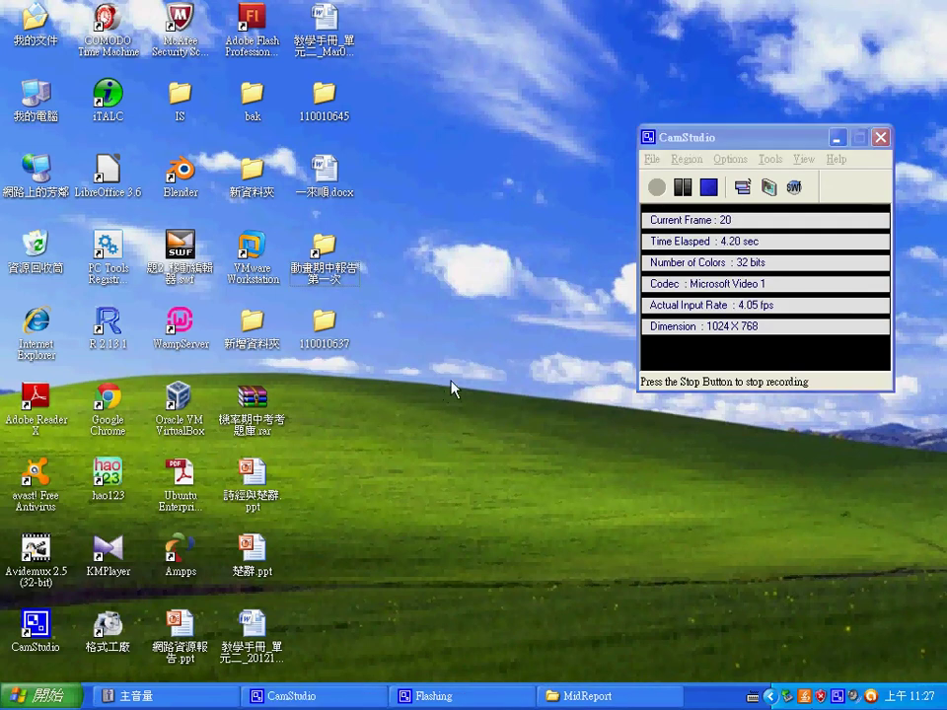
click(593, 697)
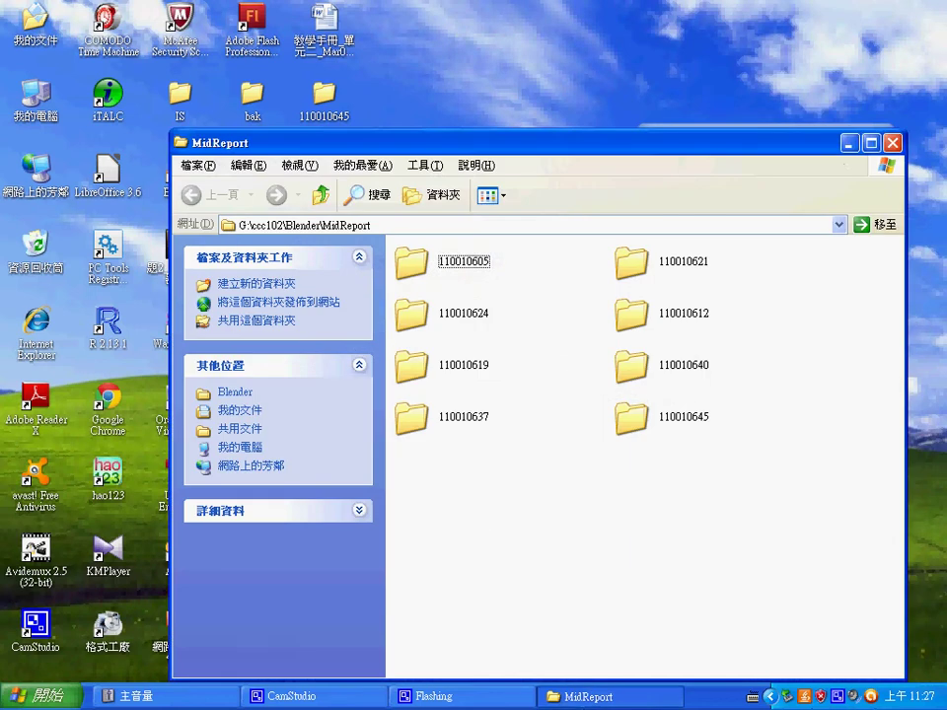
key(super+d)
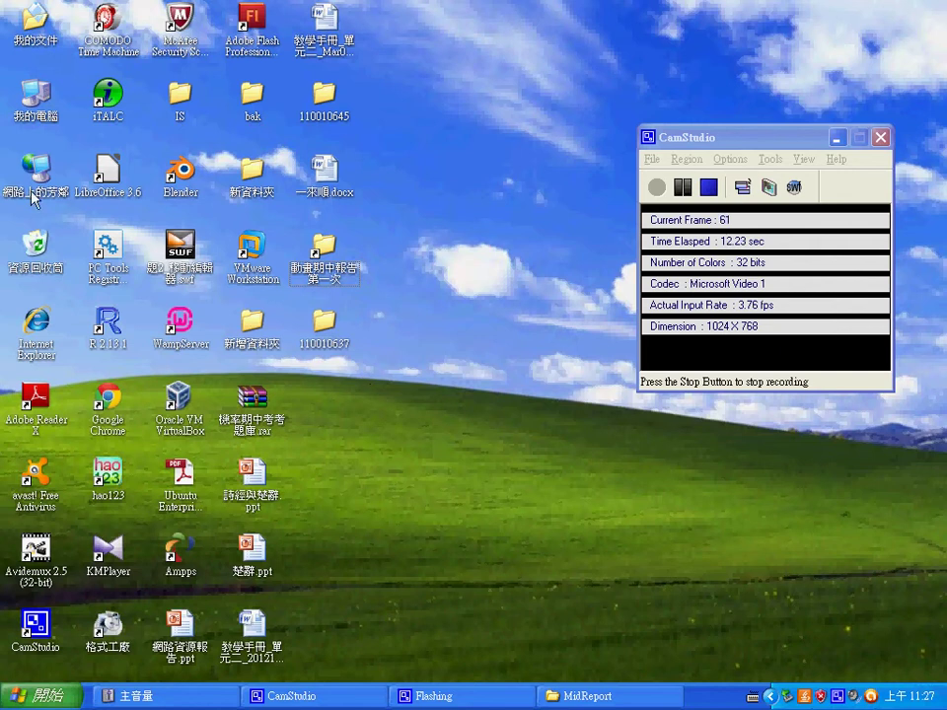
Step: Launch Blender and move the default cube away from the centre toward the lower right
double_click(192, 180)
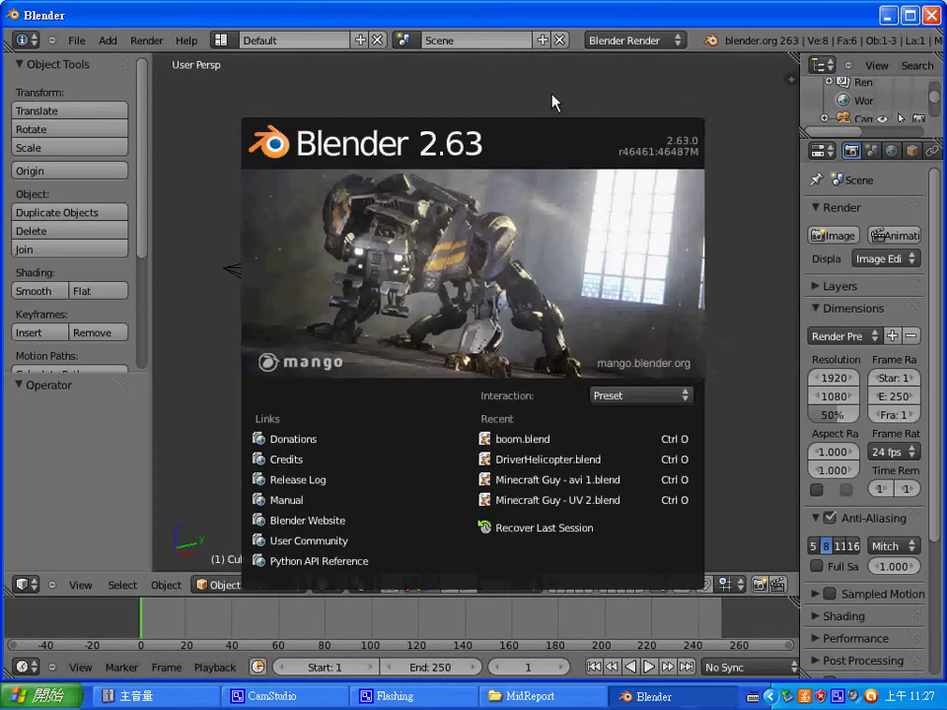
click(552, 102)
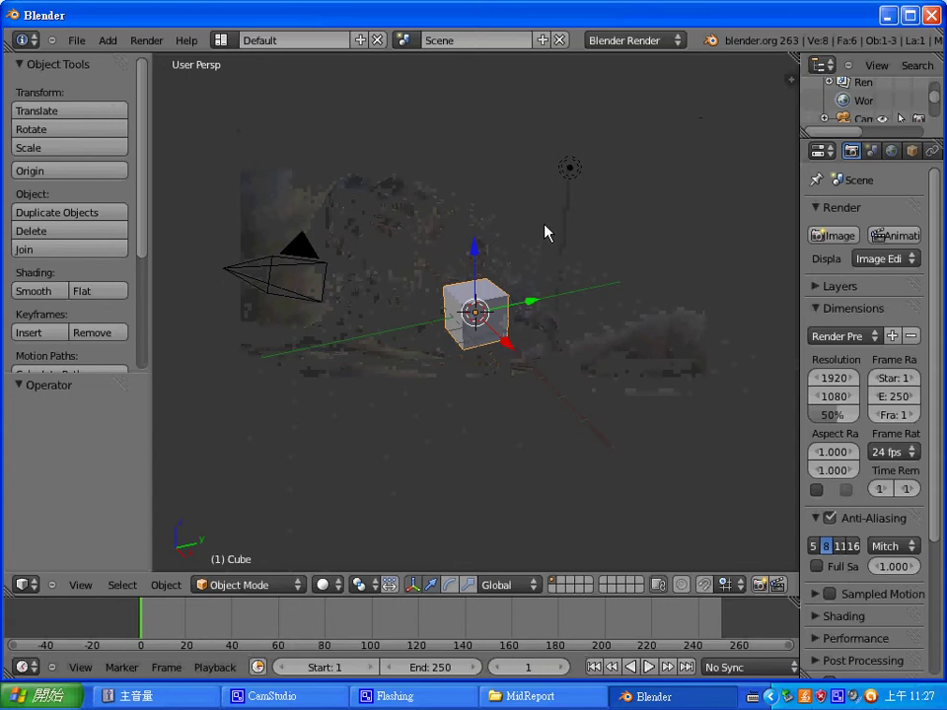
middle_drag(647, 329, 564, 313)
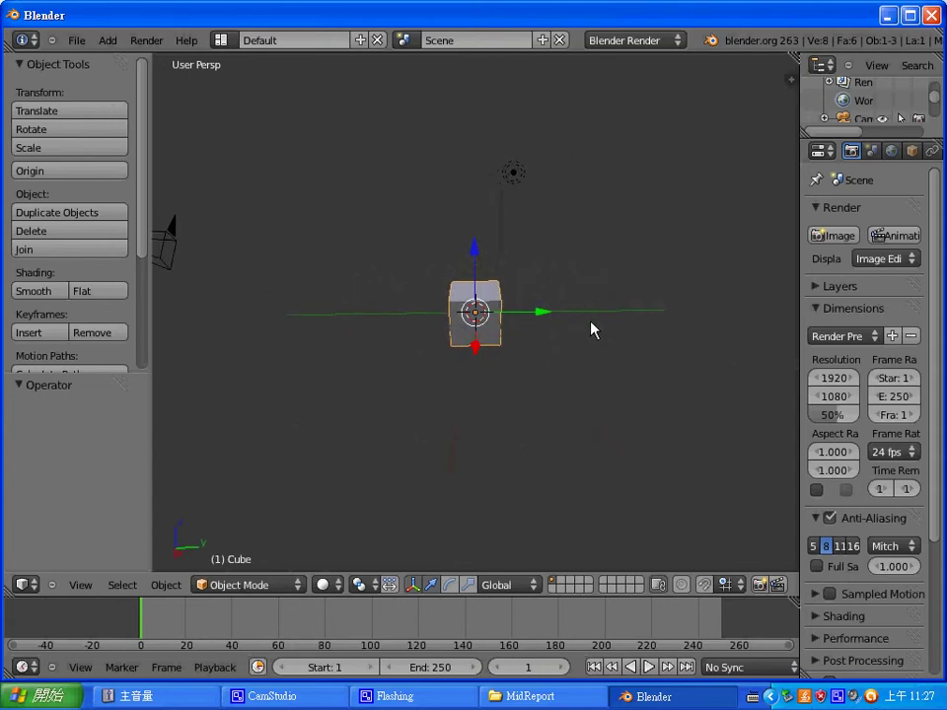
drag(476, 313, 727, 446)
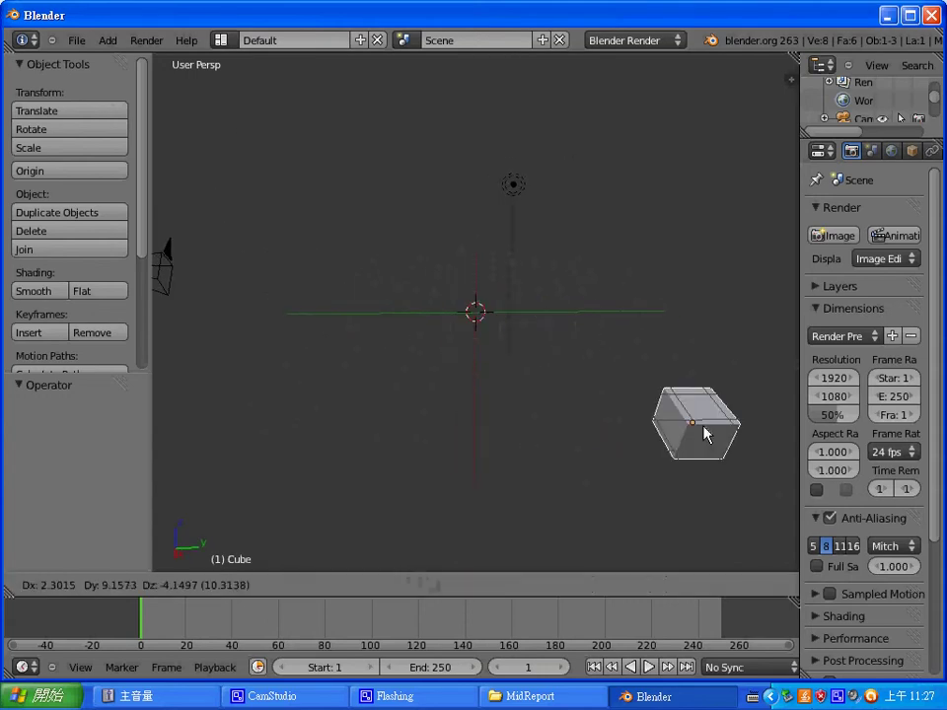
click(106, 41)
mouse_move(122, 59)
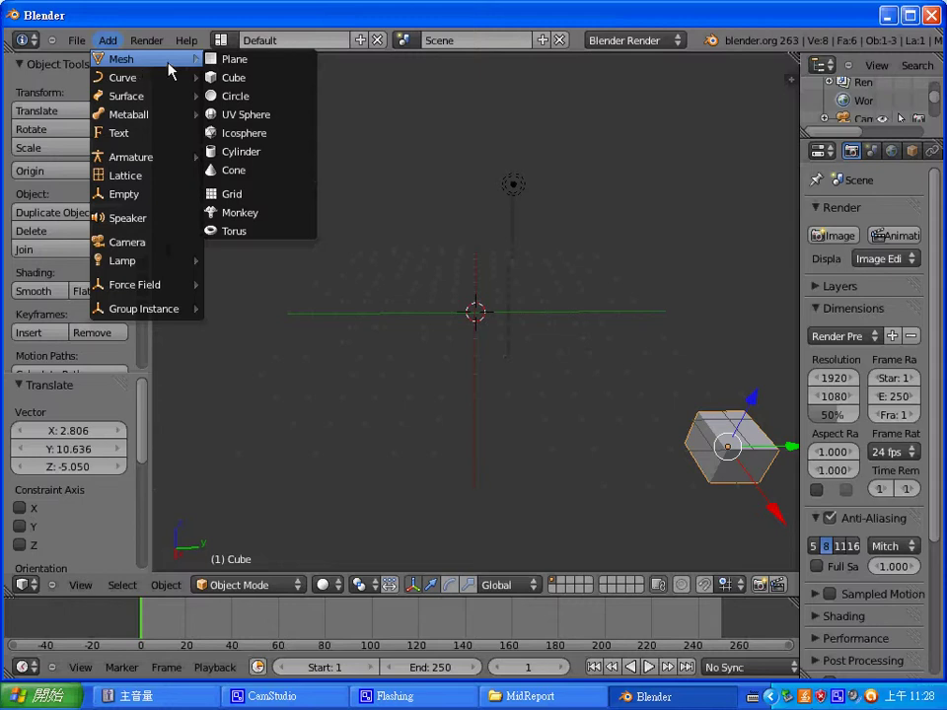
Step: Add an icosphere, raise it 4.135 along Z, and stretch it into a wide flat oval
click(265, 138)
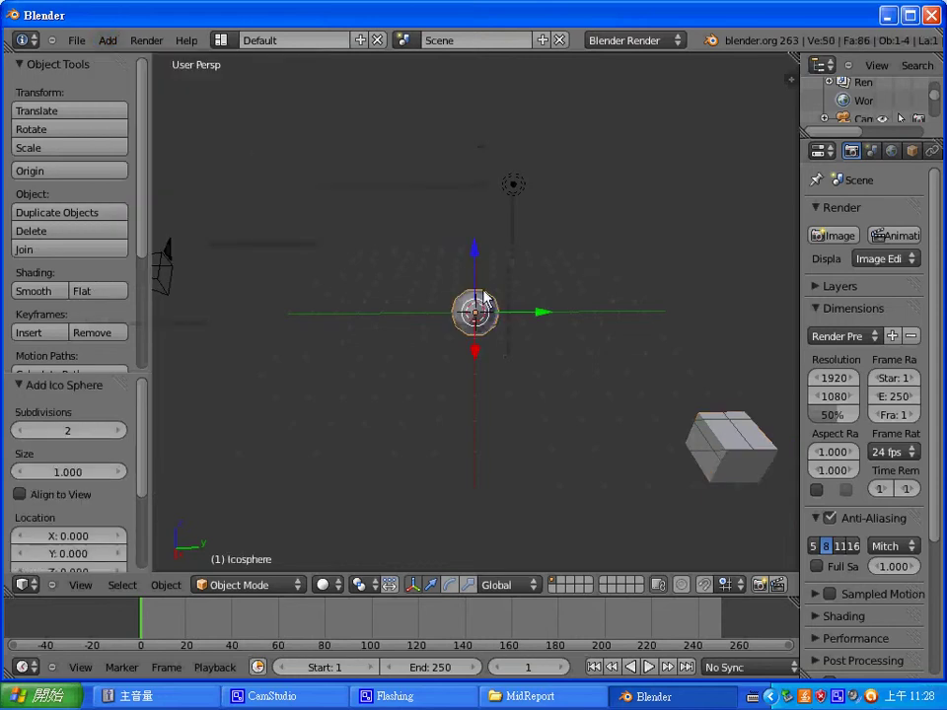
drag(475, 268, 483, 184)
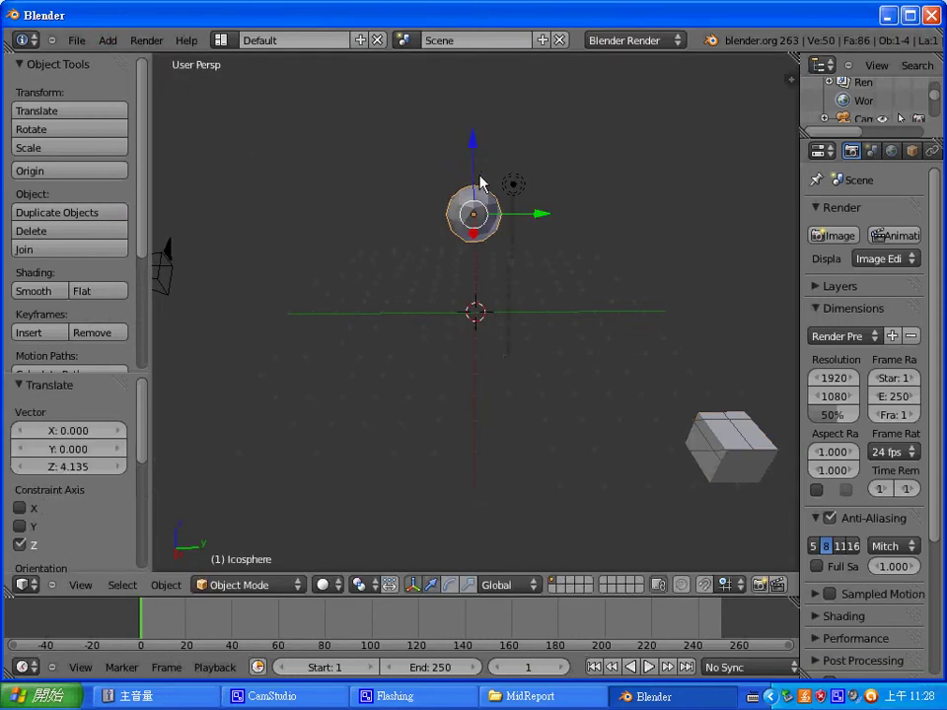
mouse_move(542, 215)
mouse_down()
mouse_move(551, 222)
mouse_move(539, 220)
mouse_up()
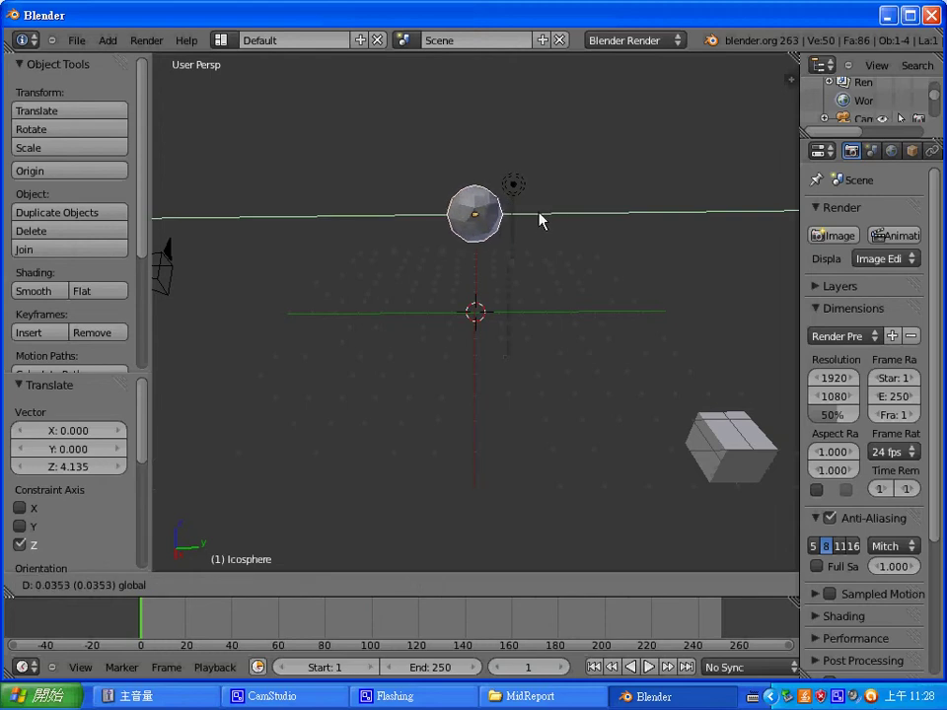
key(s)
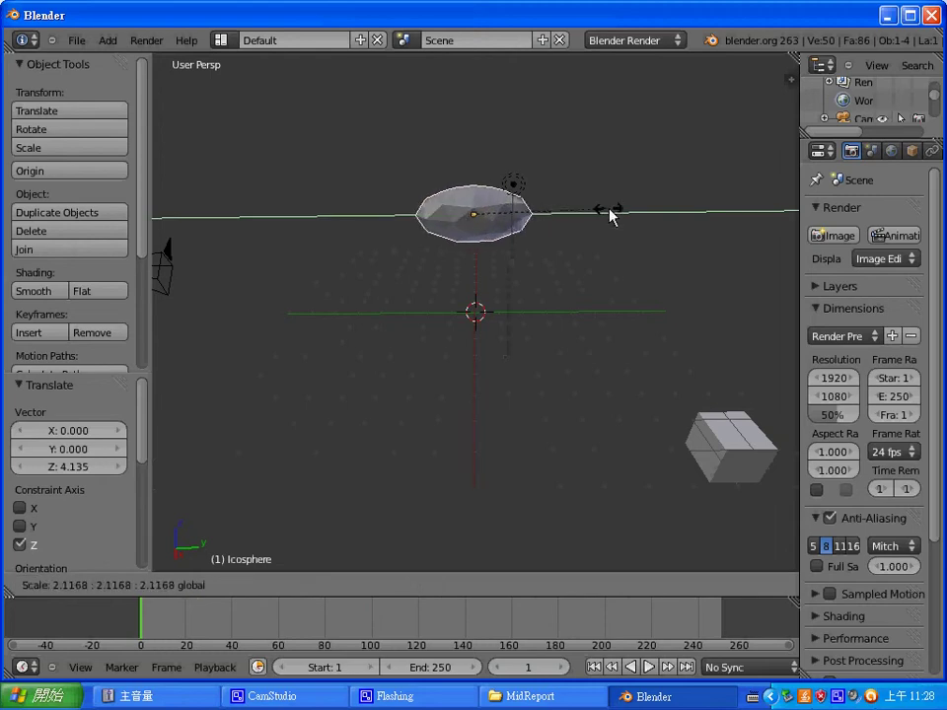
right_click(609, 211)
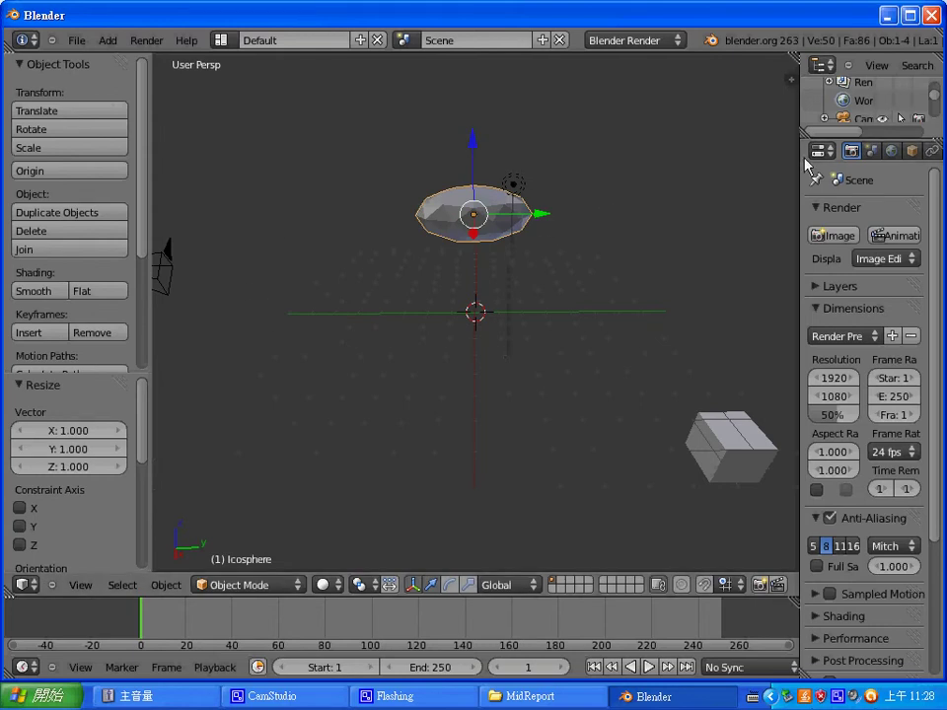
drag(798, 153, 710, 153)
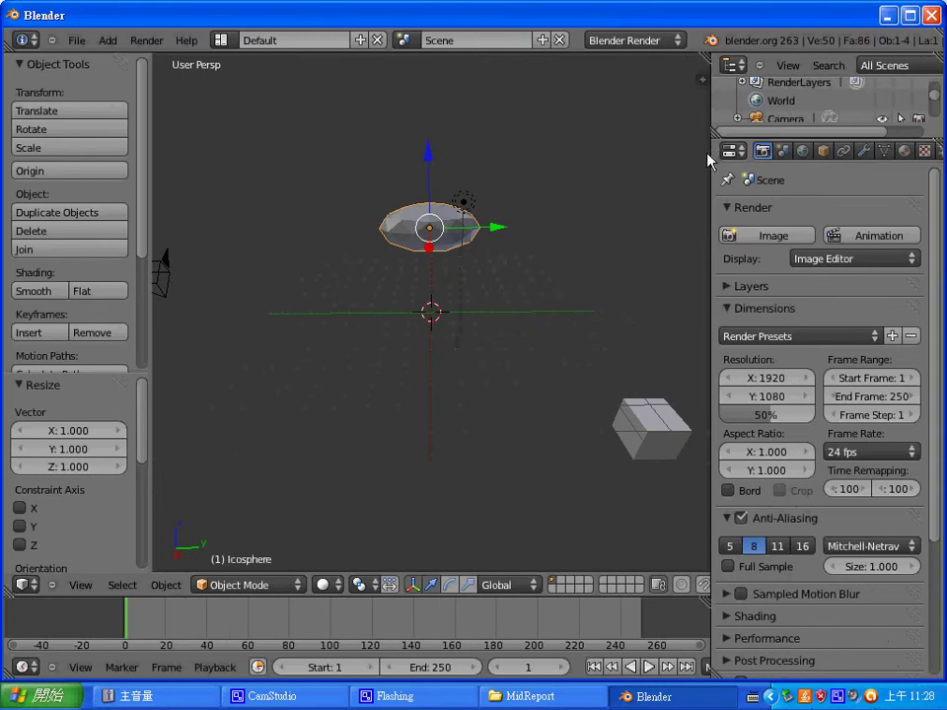
Step: Widen the Properties editor and add a particle system to the icosphere
drag(711, 152, 671, 155)
click(903, 150)
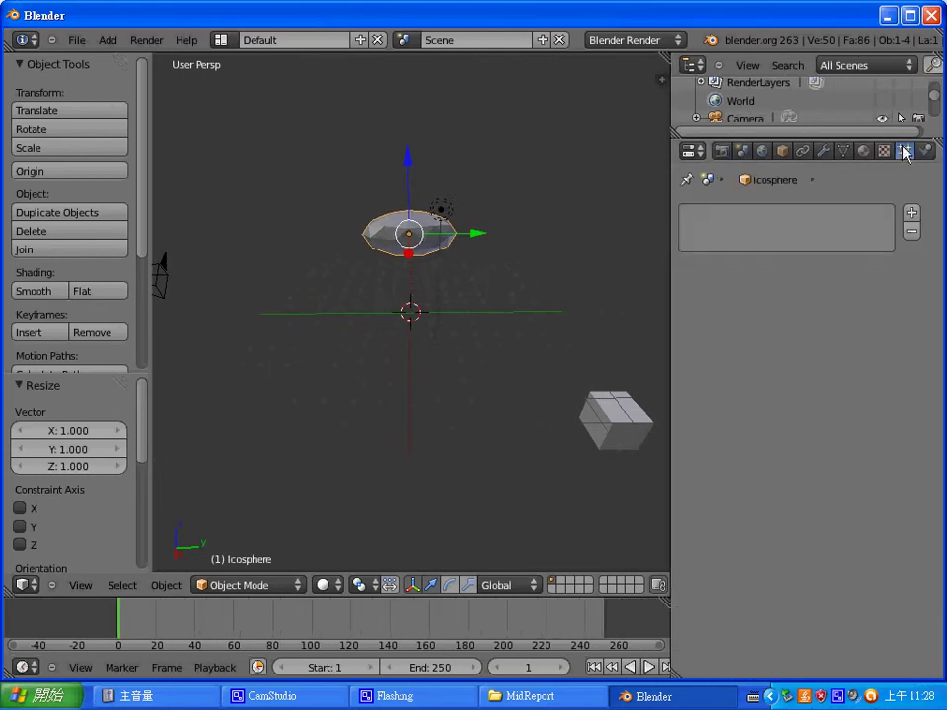
click(912, 212)
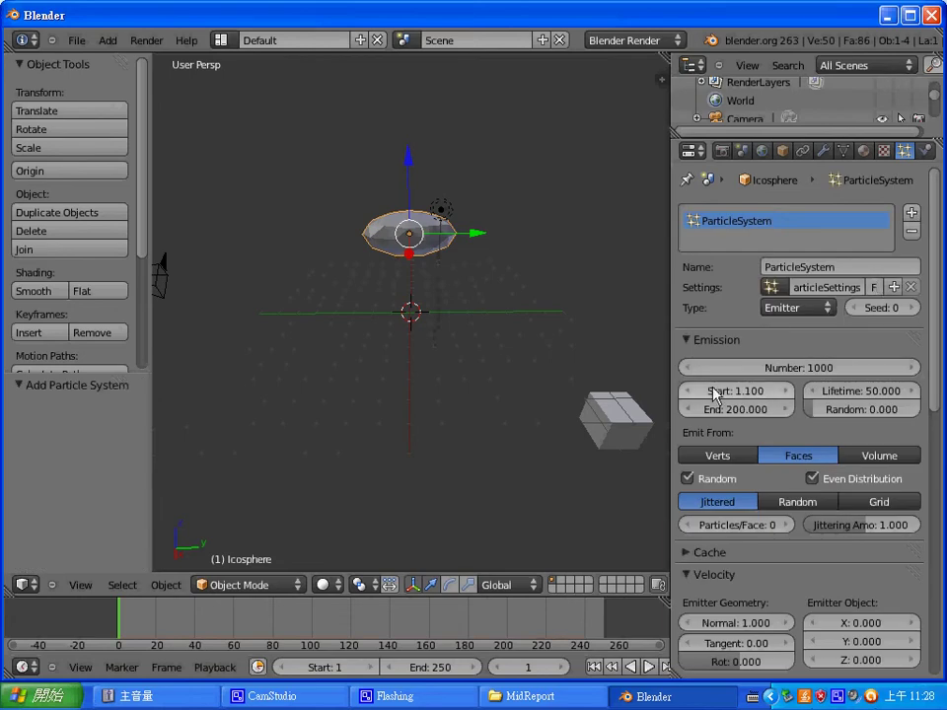
Step: Set the particle emission Start and End frames both to 0
drag(716, 399, 710, 407)
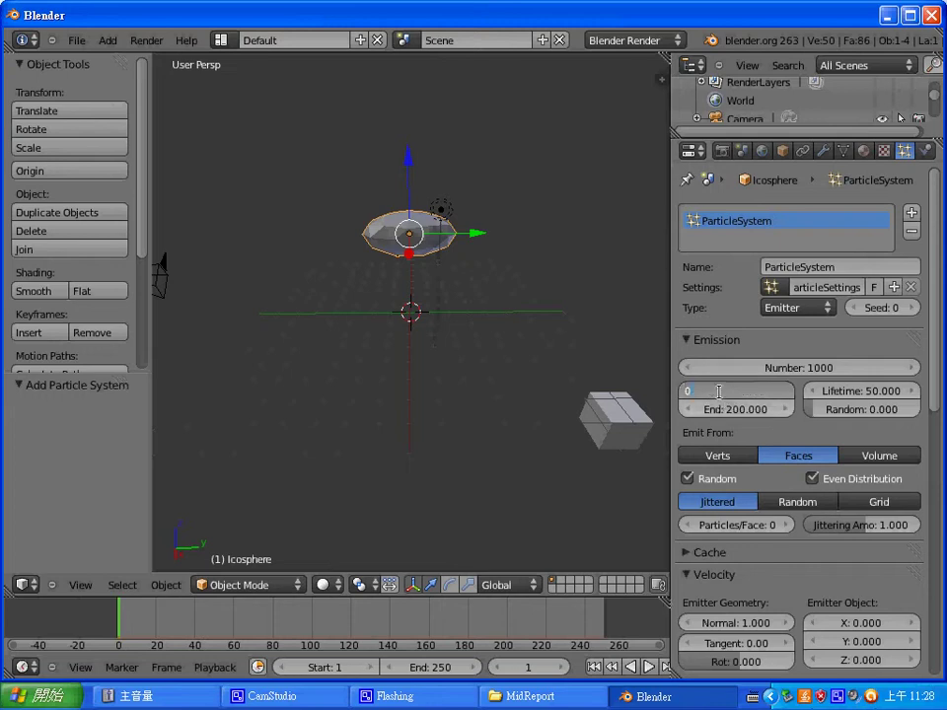
click(727, 408)
text(0)
key(Return)
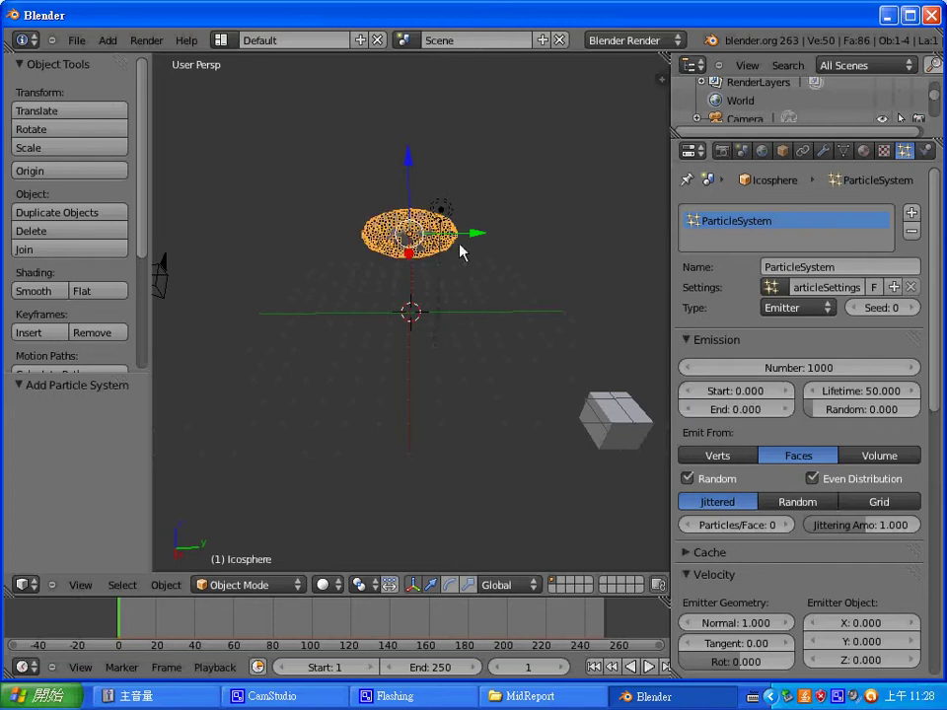
scroll(845, 390, down, 5)
scroll(798, 355, down, 5)
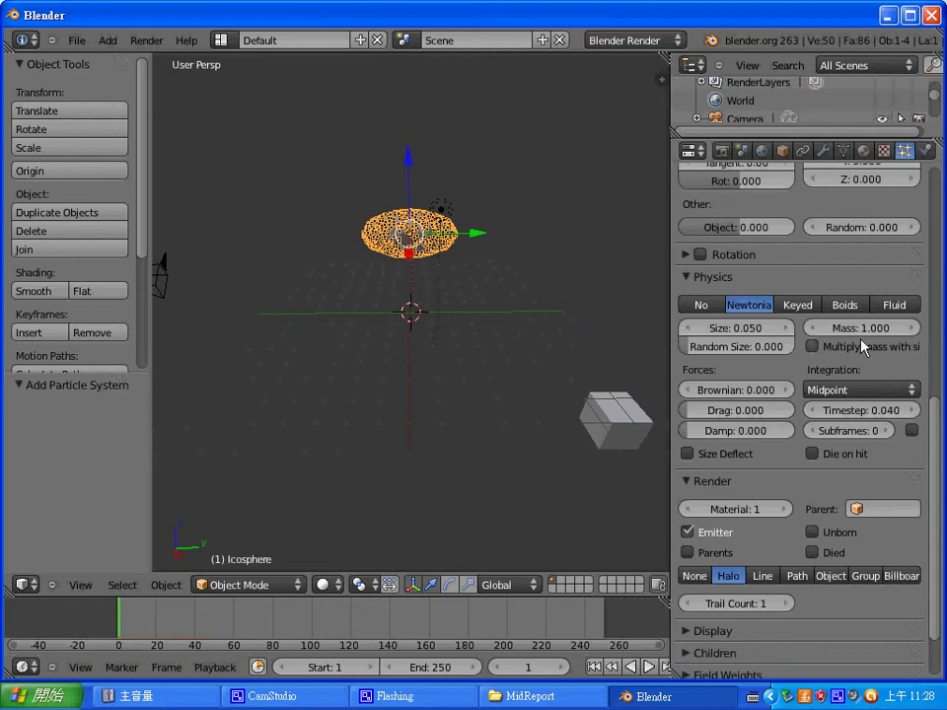
scroll(864, 355, down, 2)
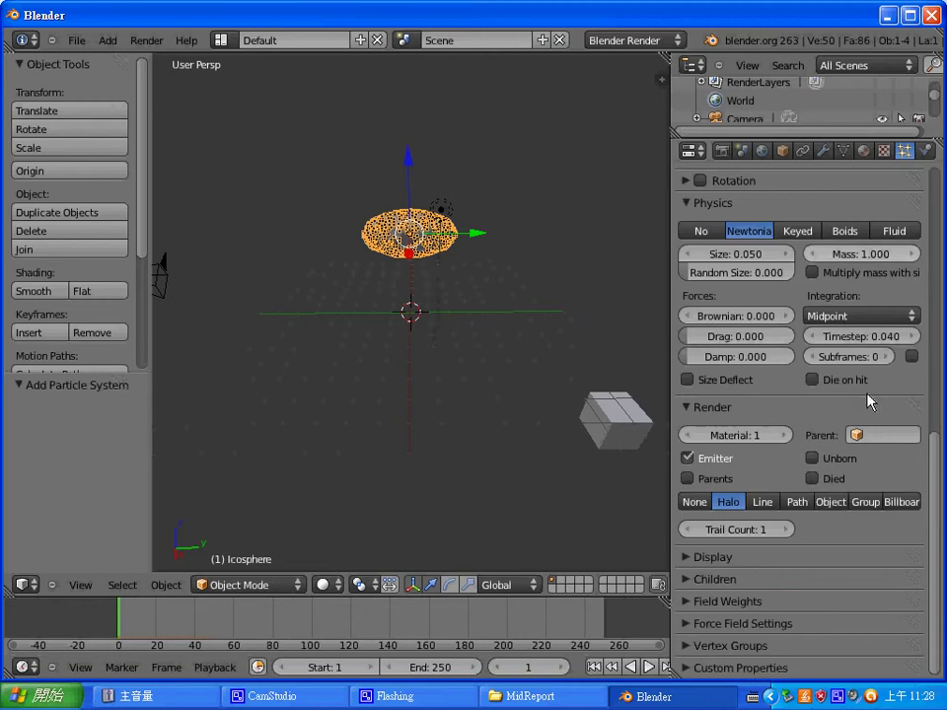
Step: Render the particles as objects, using the Cube as each particle's shape
click(839, 502)
click(858, 525)
click(789, 353)
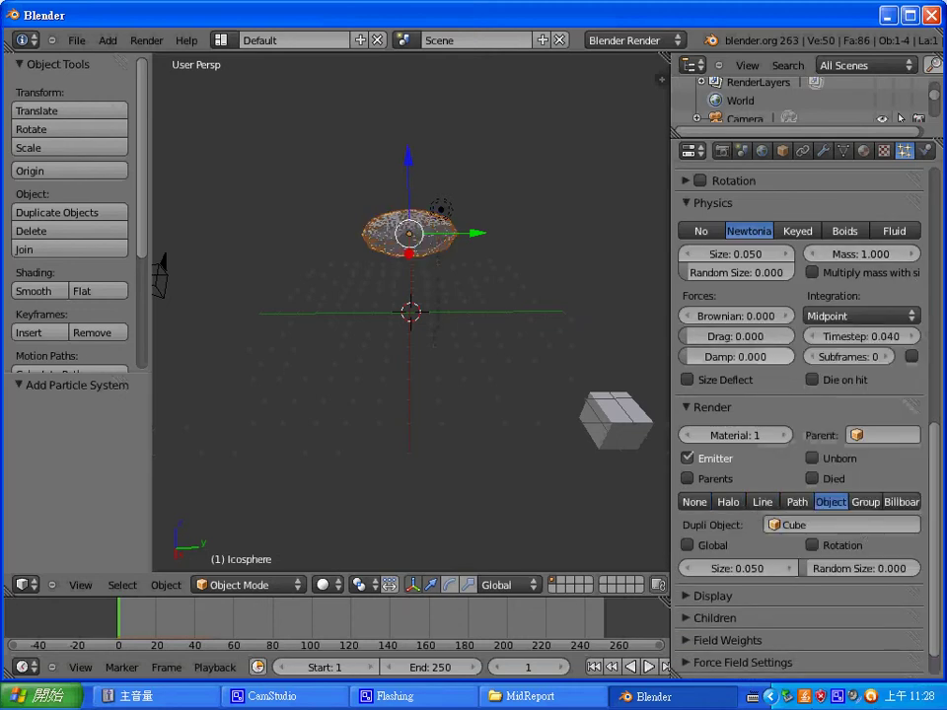
scroll(414, 206, up, 2)
scroll(414, 205, up, 2)
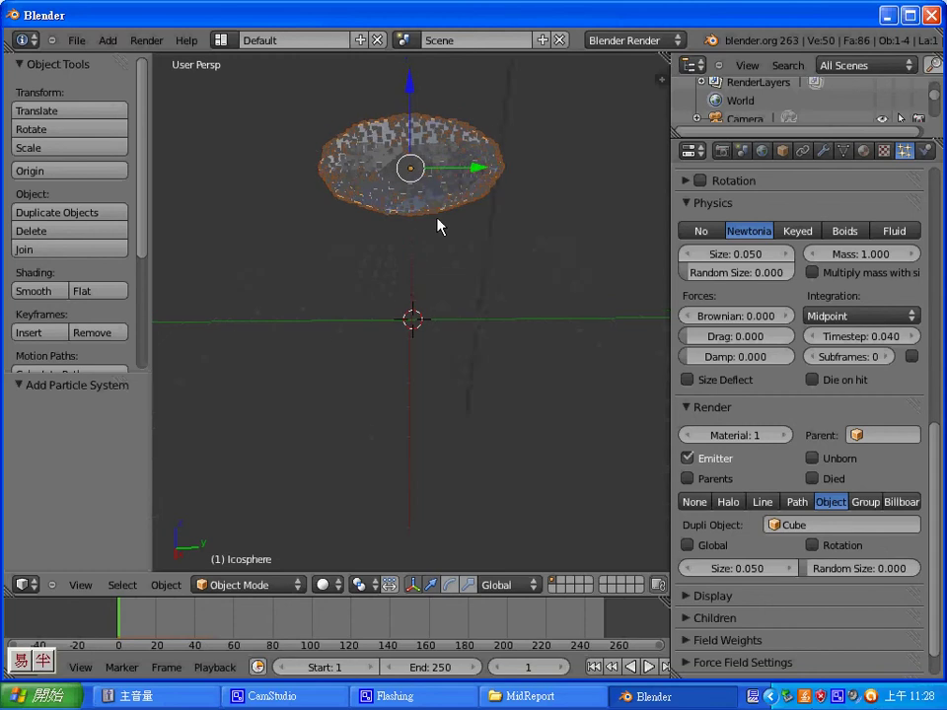
Step: Enlarge the particle cubes to a size of 0.0804
middle_drag(441, 224, 446, 281)
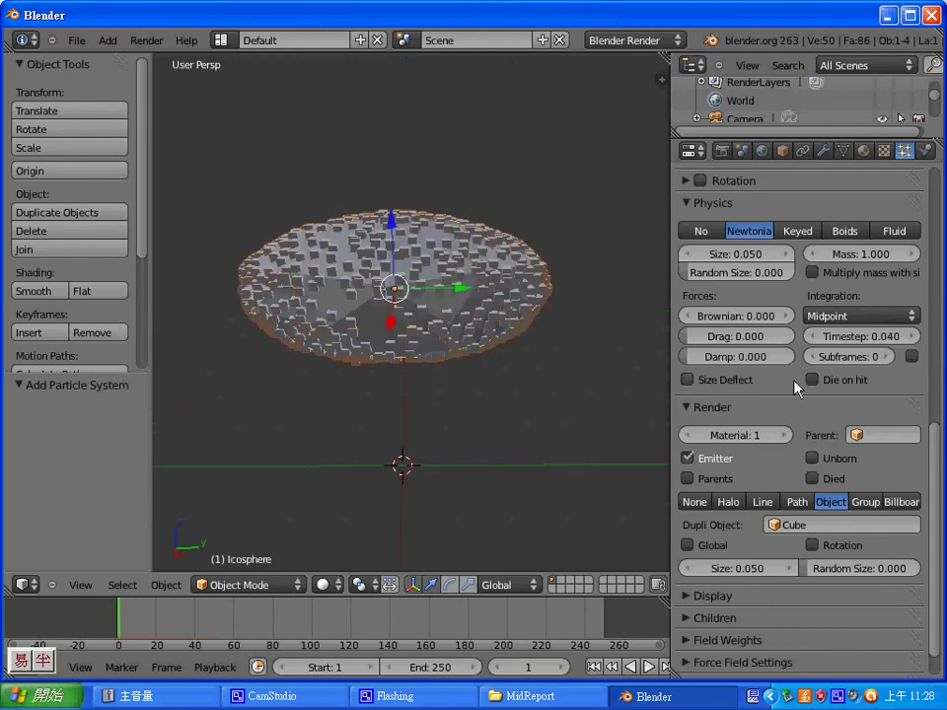
scroll(794, 387, up, 6)
scroll(814, 390, down, 2)
scroll(819, 383, down, 1)
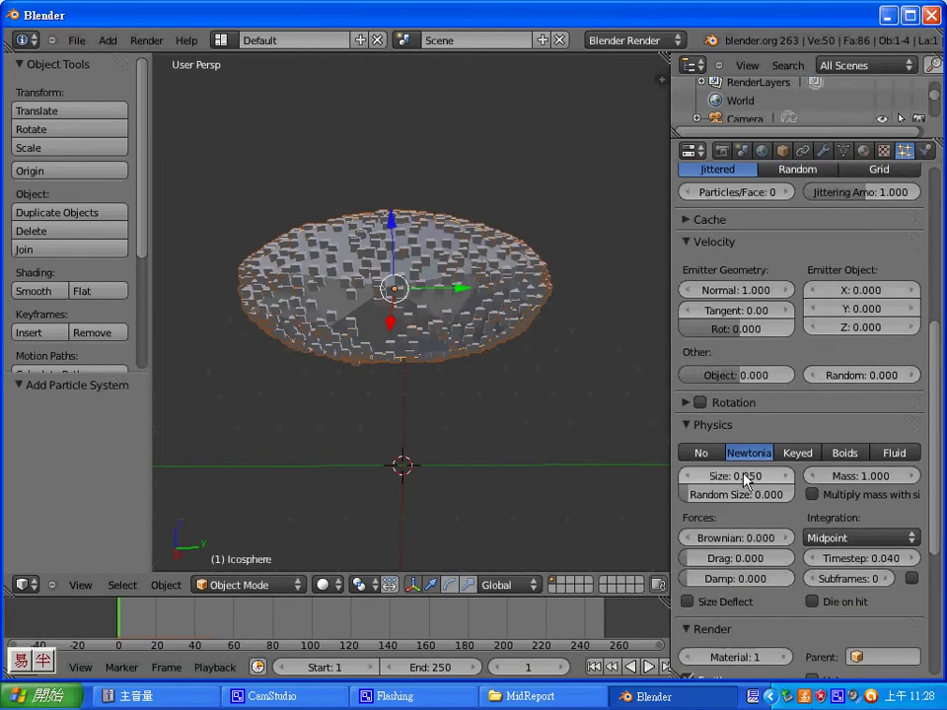
drag(730, 479, 740, 483)
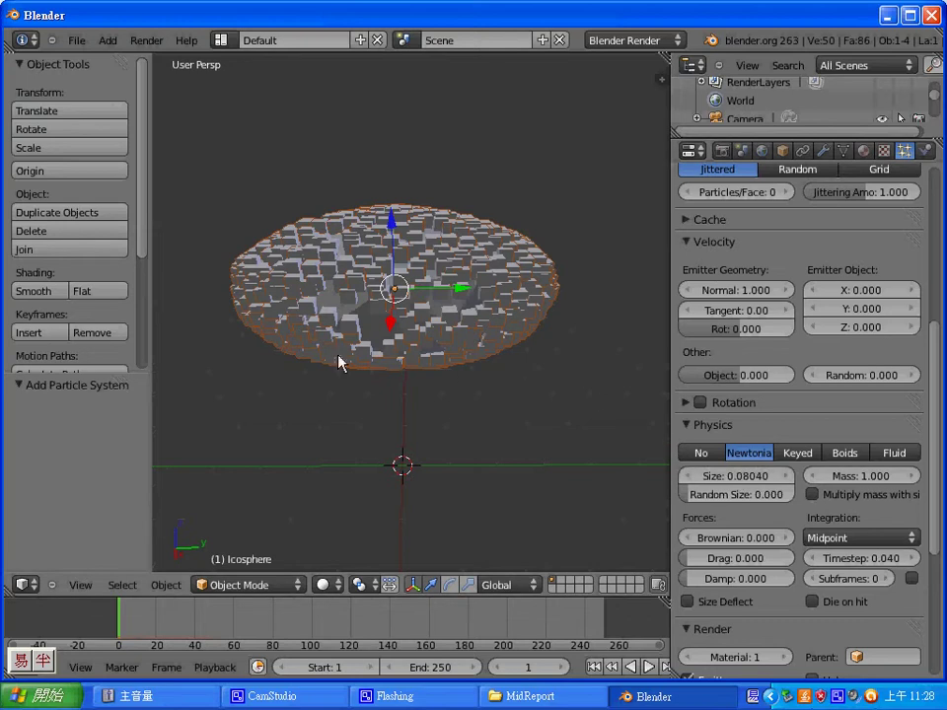
mouse_move(339, 361)
middle_down()
mouse_move(429, 375)
mouse_move(347, 355)
middle_up()
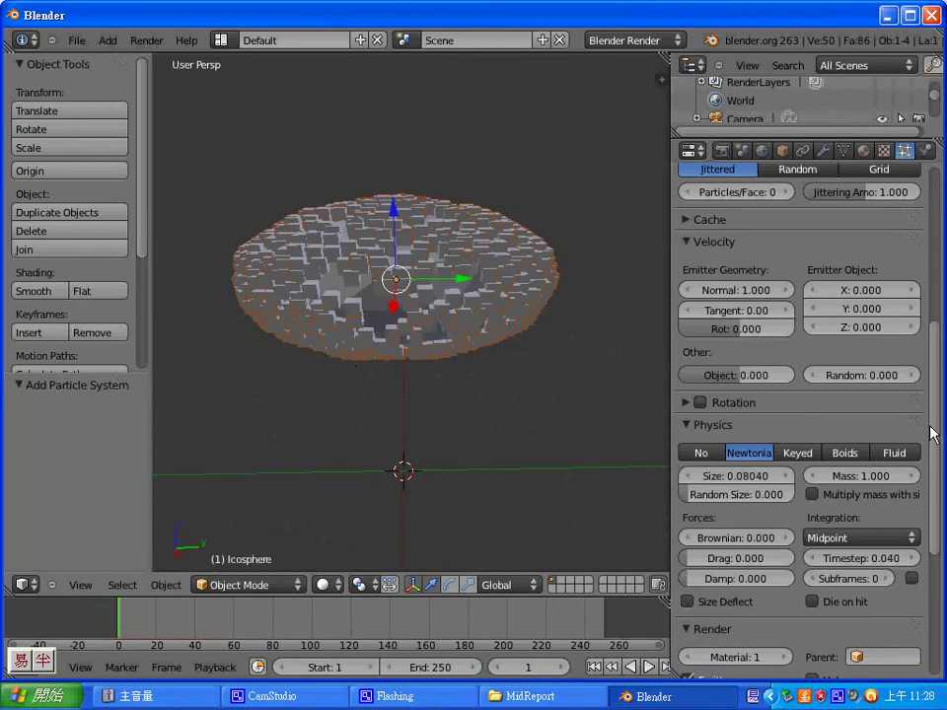
scroll(917, 419, up, 8)
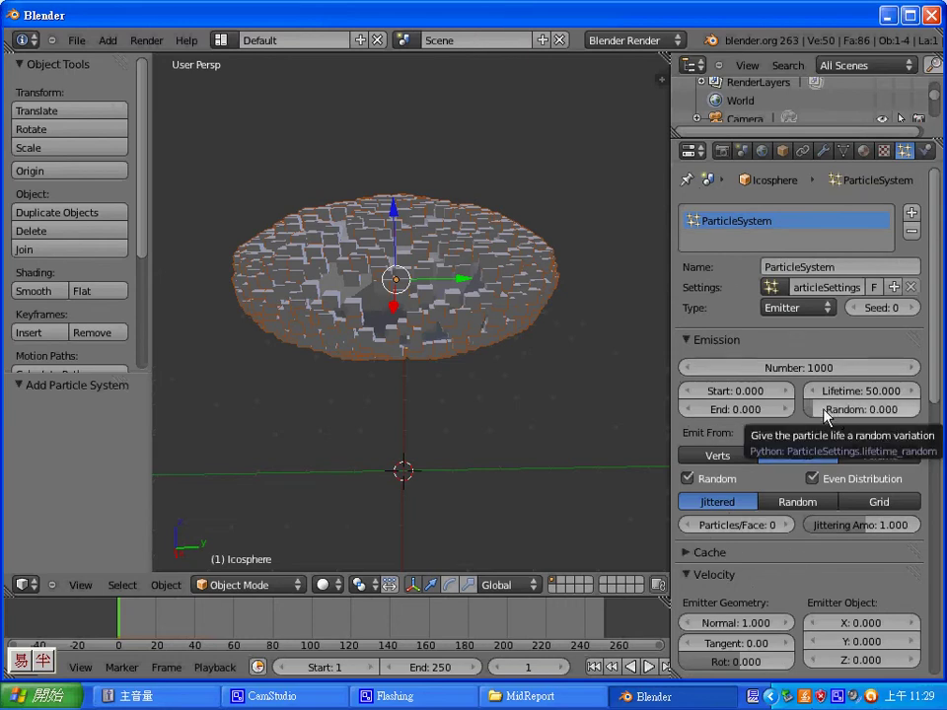
Step: Set particle Lifetime Random to 0.171 and Velocity Random to 0.976
mouse_move(825, 417)
mouse_down()
mouse_move(856, 419)
mouse_move(782, 414)
mouse_up()
scroll(740, 482, down, 2)
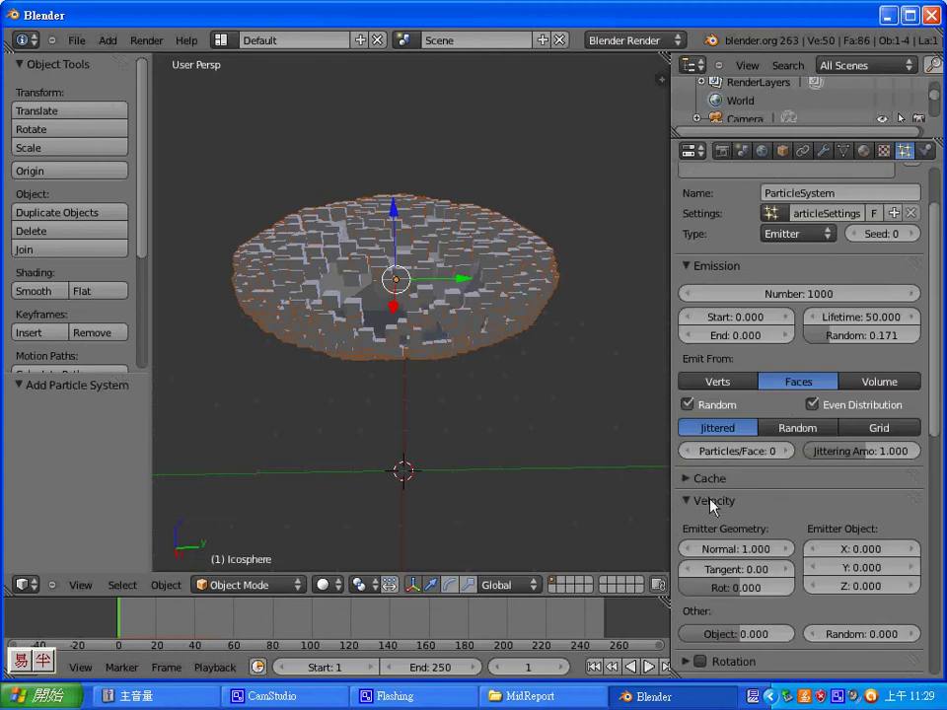
click(708, 479)
click(705, 480)
scroll(705, 478, down, 1)
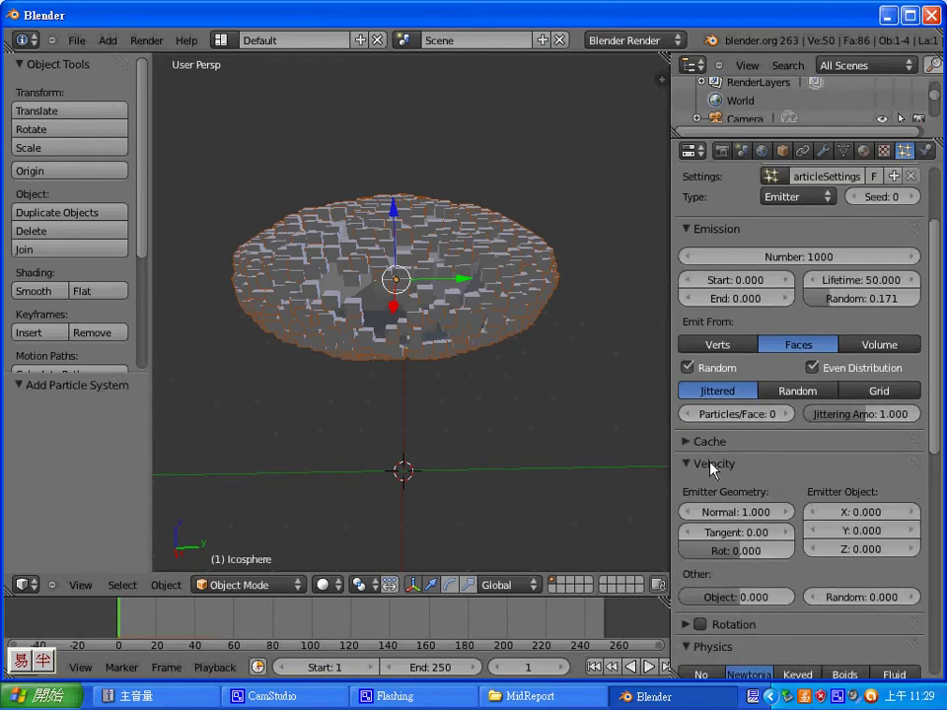
scroll(730, 478, down, 2)
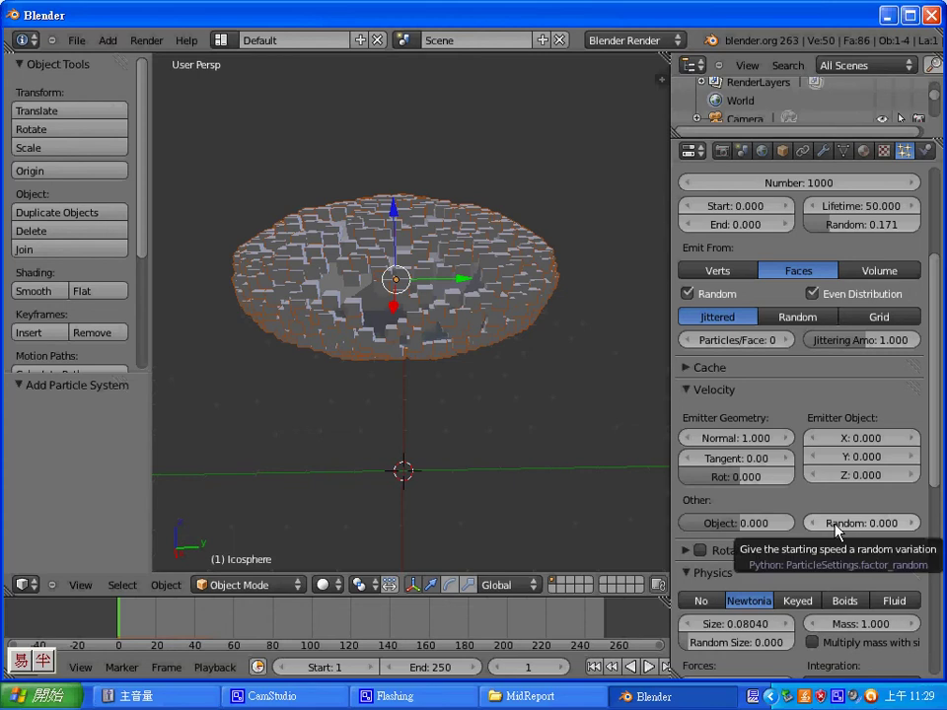
drag(837, 531, 905, 537)
middle_drag(561, 427, 565, 459)
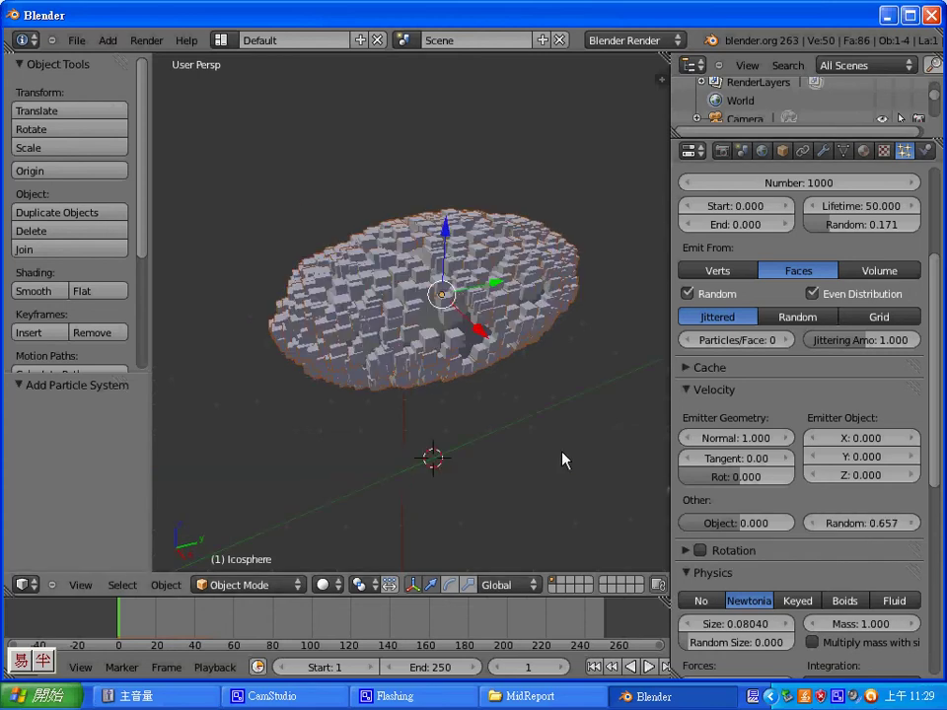
drag(845, 521, 830, 529)
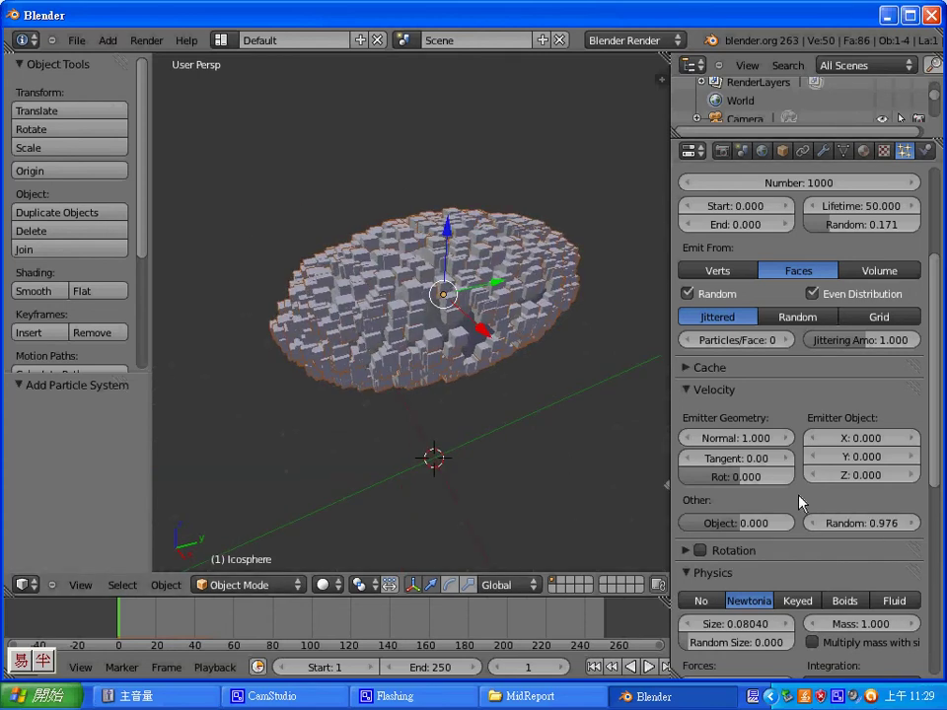
Step: Enable particle Rotation with Random 0.260 and set Random Size to 0.377
scroll(800, 502, down, 6)
click(699, 328)
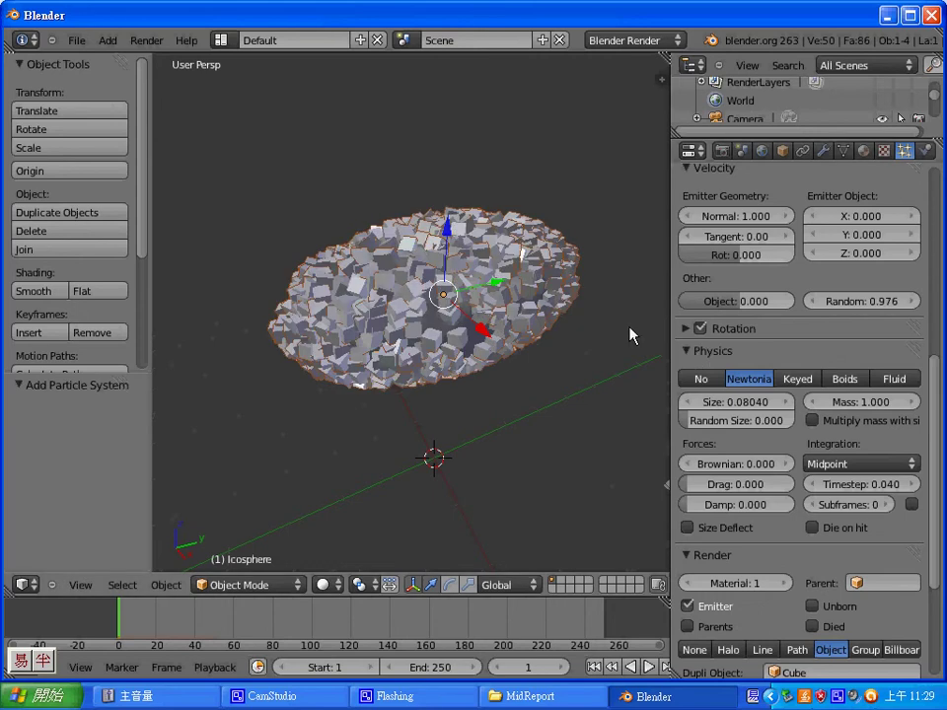
click(687, 332)
mouse_move(829, 399)
mouse_down()
mouse_move(786, 399)
mouse_move(876, 400)
mouse_up()
scroll(795, 423, down, 2)
scroll(460, 344, down, 2)
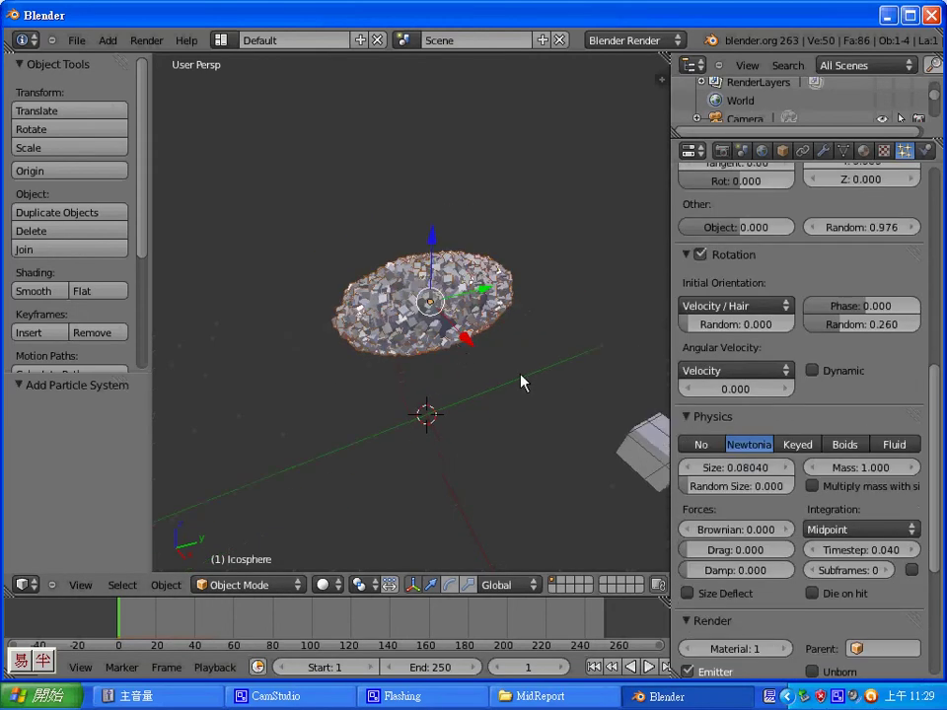
scroll(811, 501, down, 3)
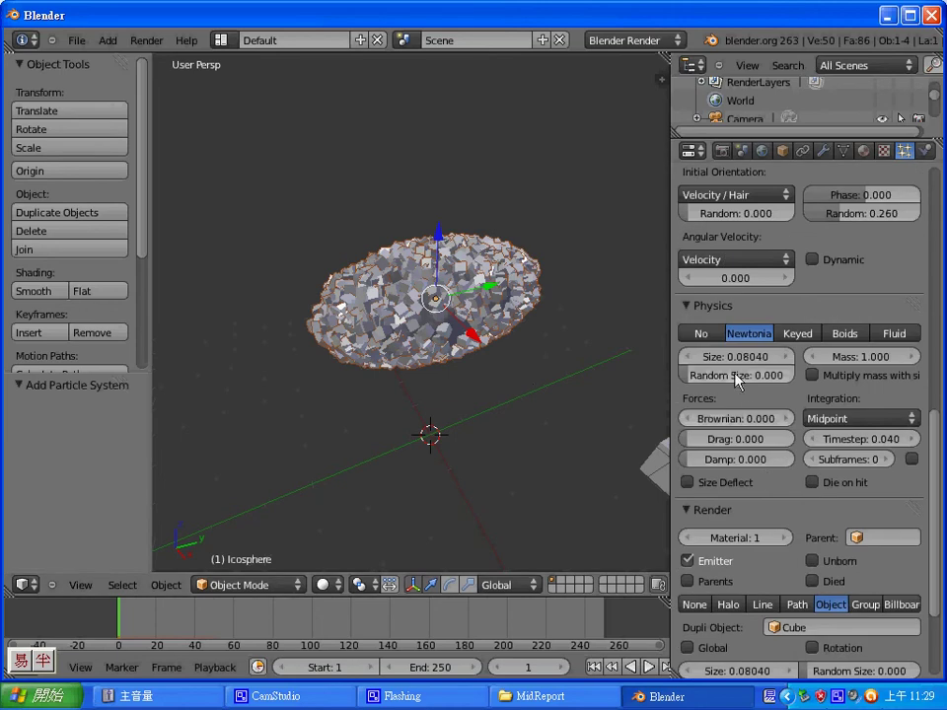
drag(736, 380, 779, 382)
scroll(799, 404, down, 1)
scroll(815, 420, down, 3)
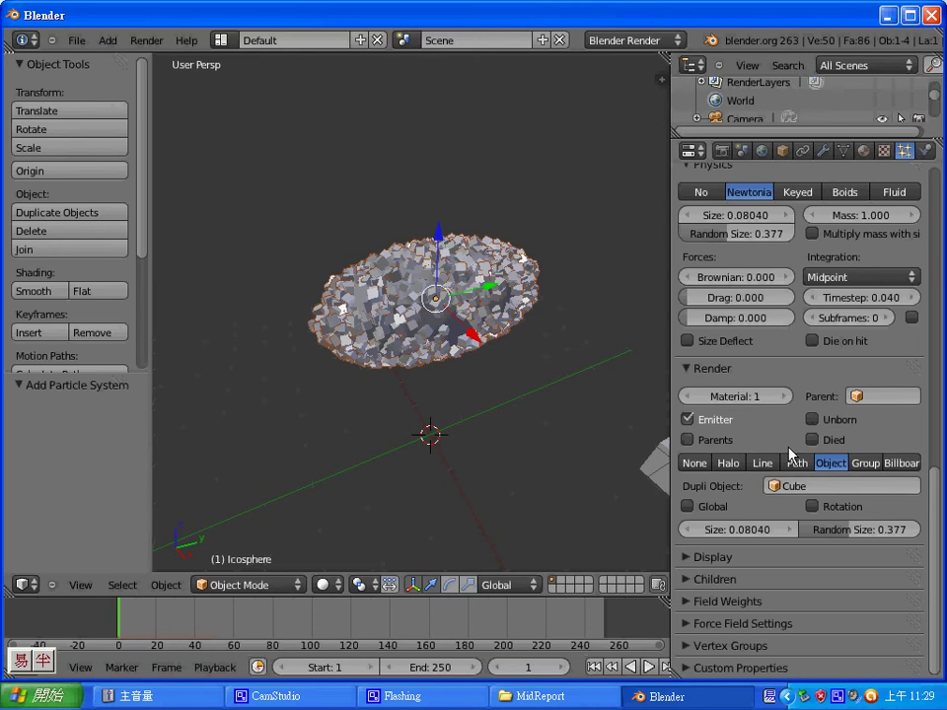
scroll(789, 455, up, 10)
scroll(790, 464, up, 10)
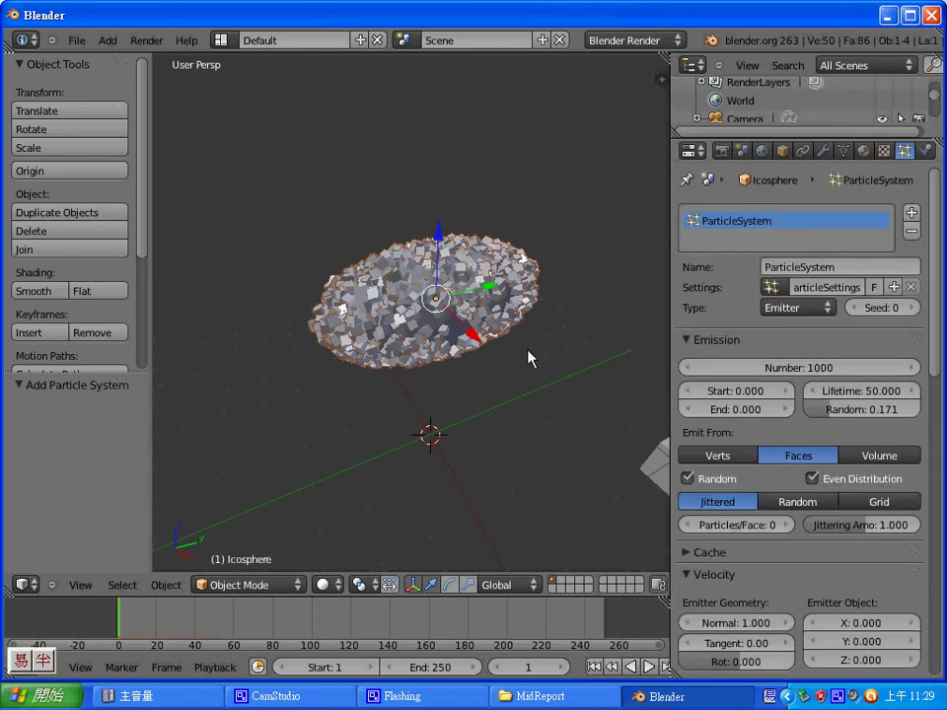
Step: Convert the particle cubes into real objects with Make Duplicates Real
mouse_move(529, 358)
middle_down()
mouse_move(462, 366)
mouse_move(503, 373)
middle_up()
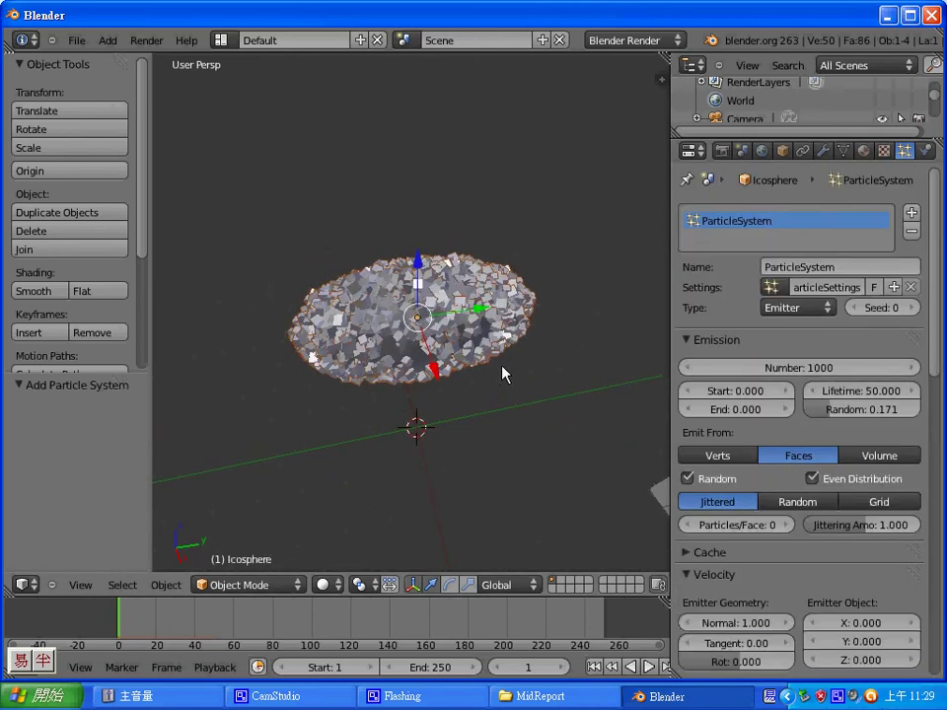
scroll(502, 367, up, 1)
scroll(501, 338, up, 2)
scroll(501, 336, down, 2)
scroll(488, 336, up, 2)
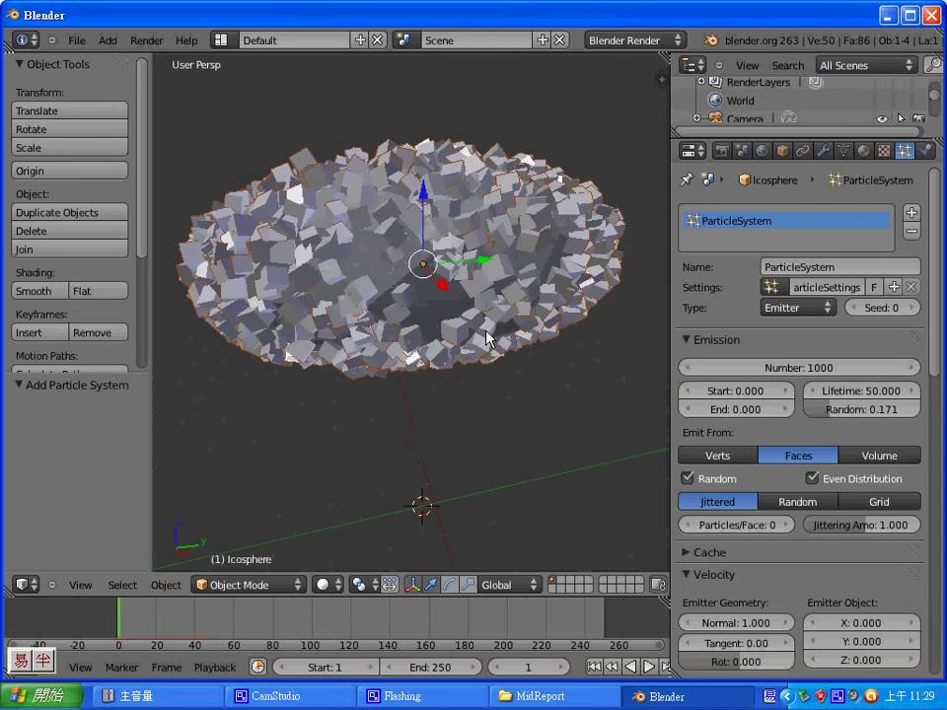
scroll(444, 305, down, 4)
scroll(415, 267, up, 4)
mouse_move(385, 189)
middle_down()
mouse_move(391, 255)
mouse_move(358, 226)
mouse_move(391, 211)
middle_up()
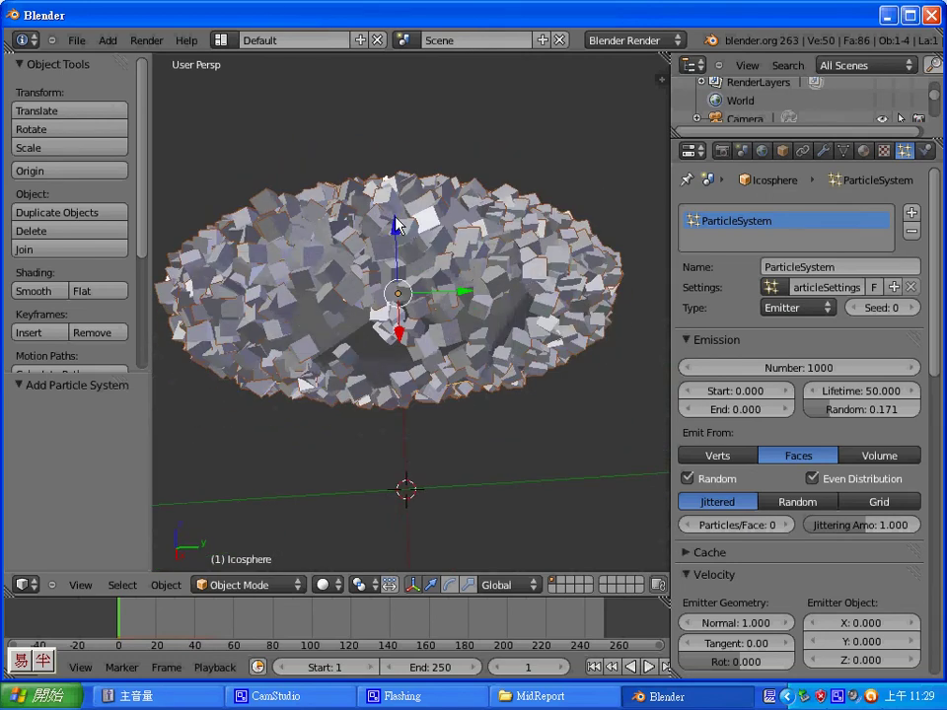
scroll(396, 225, down, 2)
scroll(394, 232, up, 2)
scroll(398, 229, down, 2)
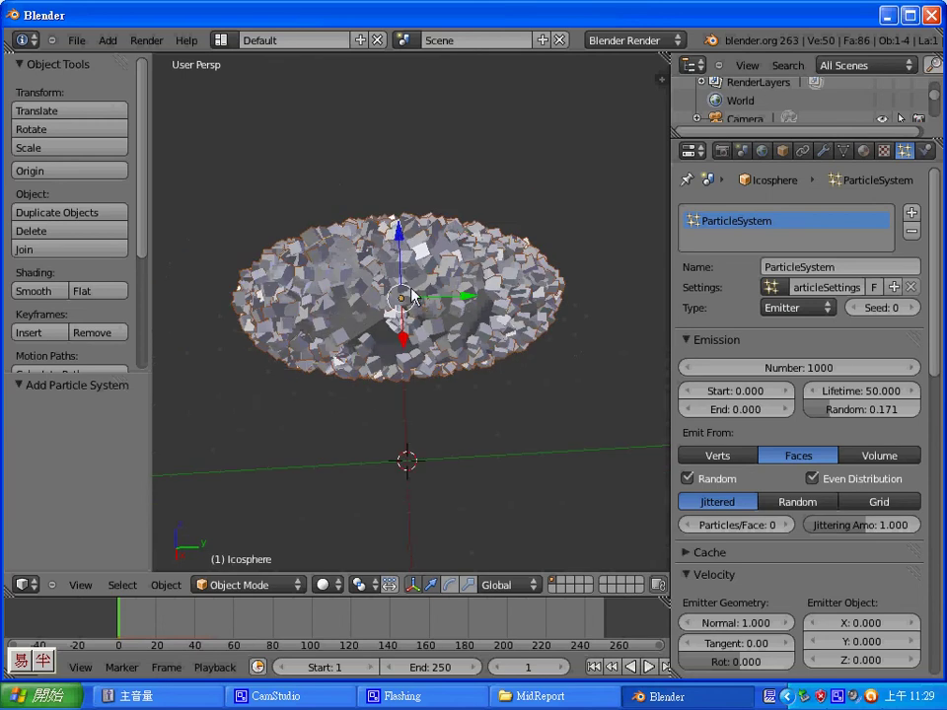
key(ctrl+shift+a)
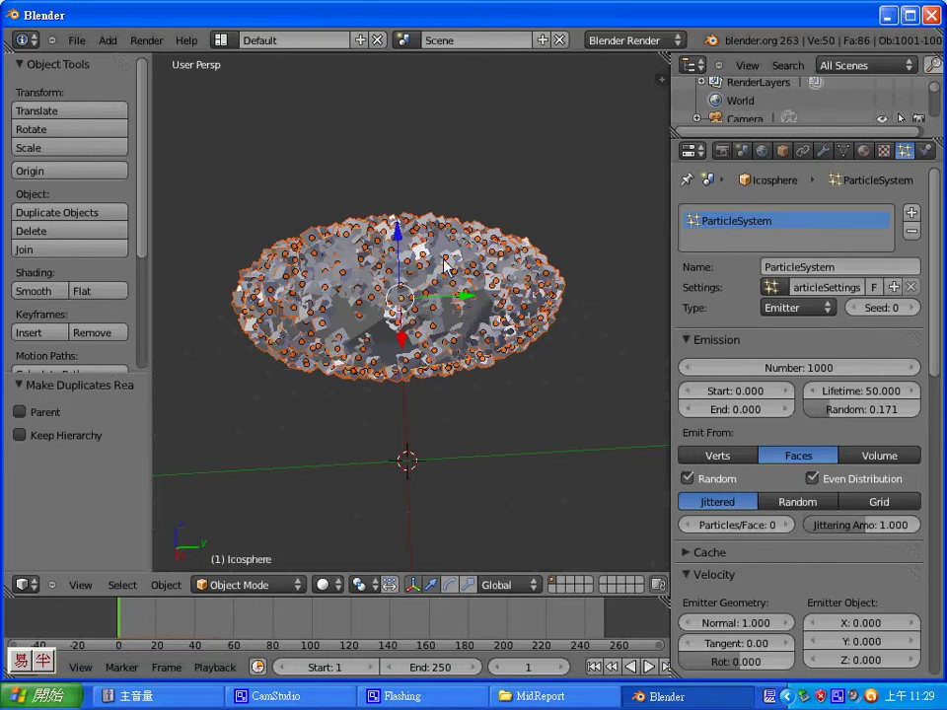
Step: Join all the cube objects into one mesh of 8050 vertices
key(ctrl+j)
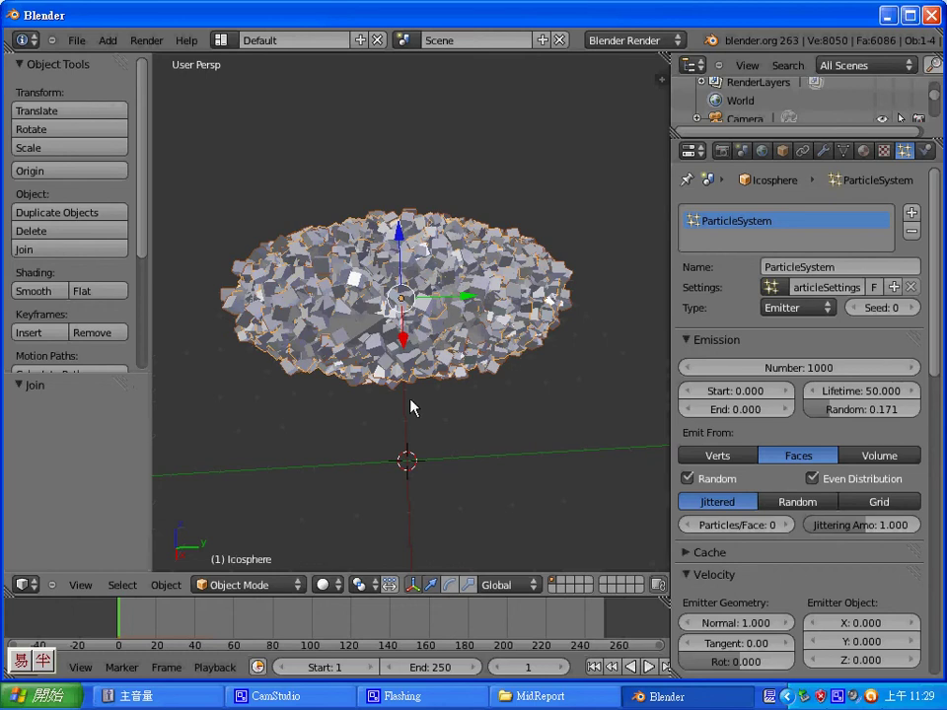
scroll(405, 385, up, 5)
scroll(402, 375, down, 5)
mouse_move(402, 375)
middle_down()
mouse_move(339, 328)
mouse_move(523, 422)
middle_up()
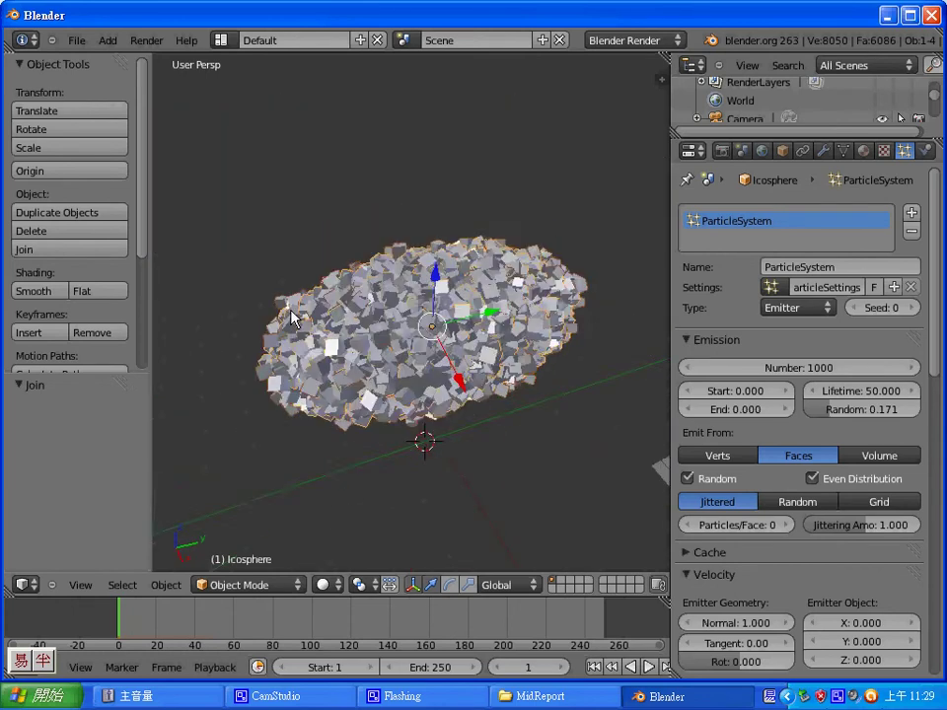
scroll(493, 391, down, 2)
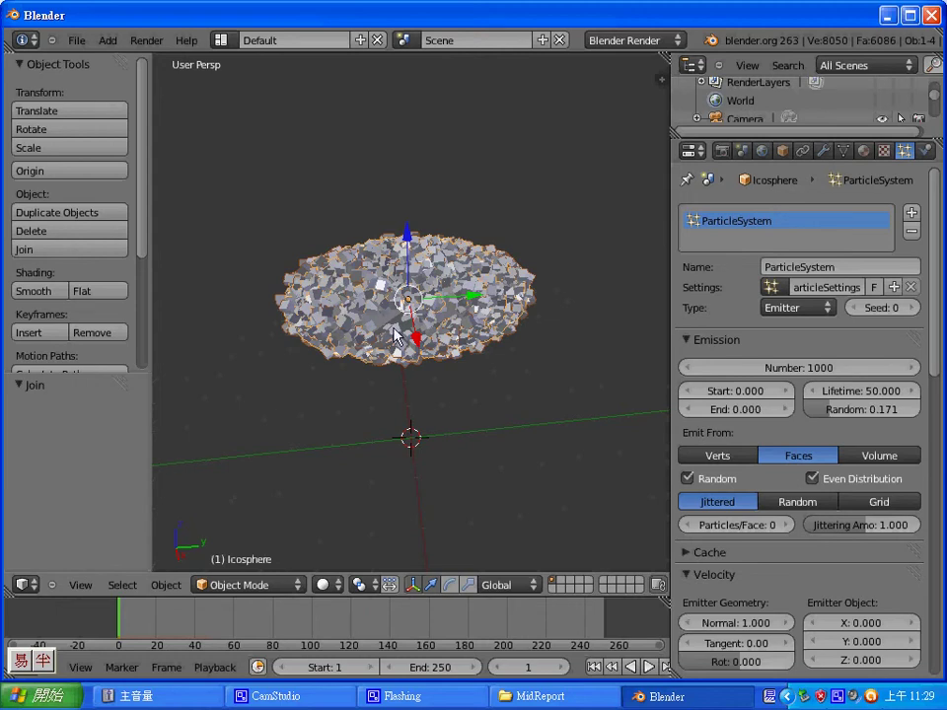
Step: In Edit Mode, select the linked 80 emitter faces and separate them into their own object
key(Tab)
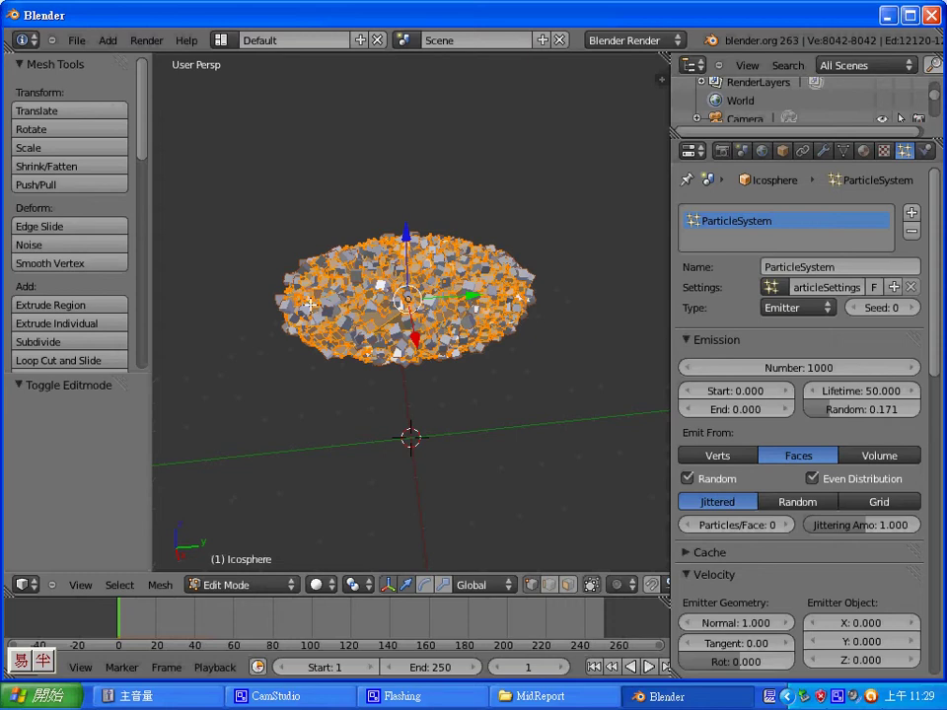
click(568, 584)
scroll(424, 385, up, 3)
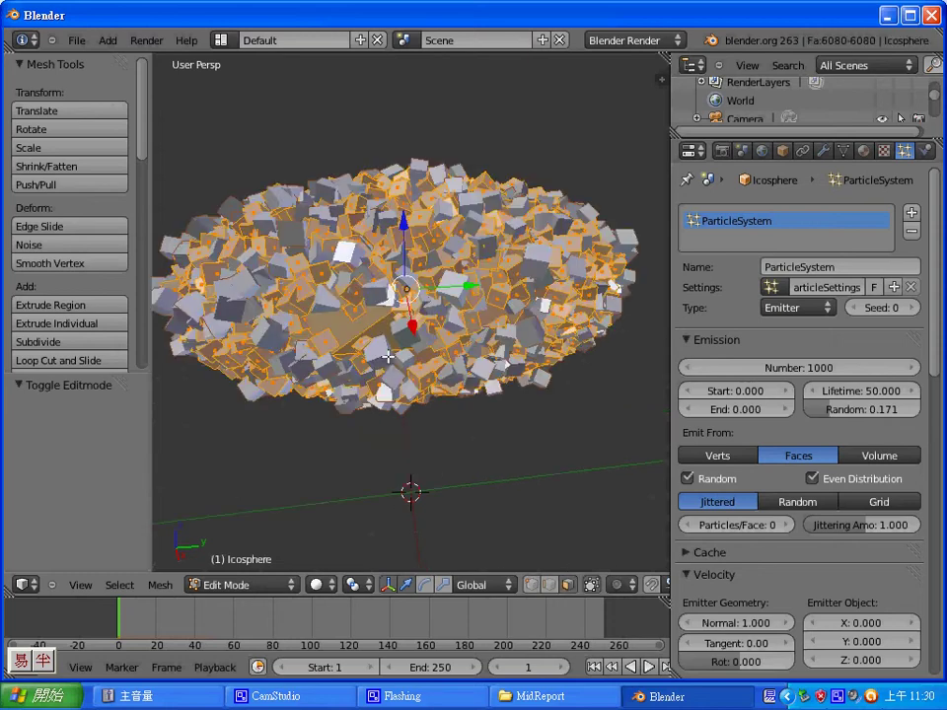
right_click(365, 335)
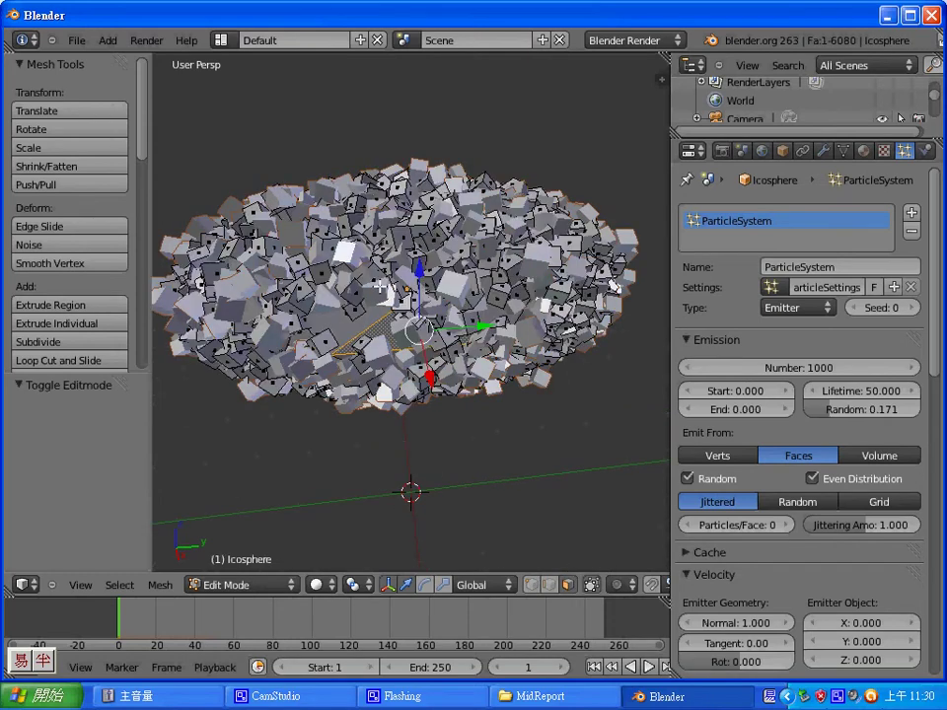
scroll(384, 318, up, 3)
scroll(385, 318, down, 3)
shift+right_click(354, 322)
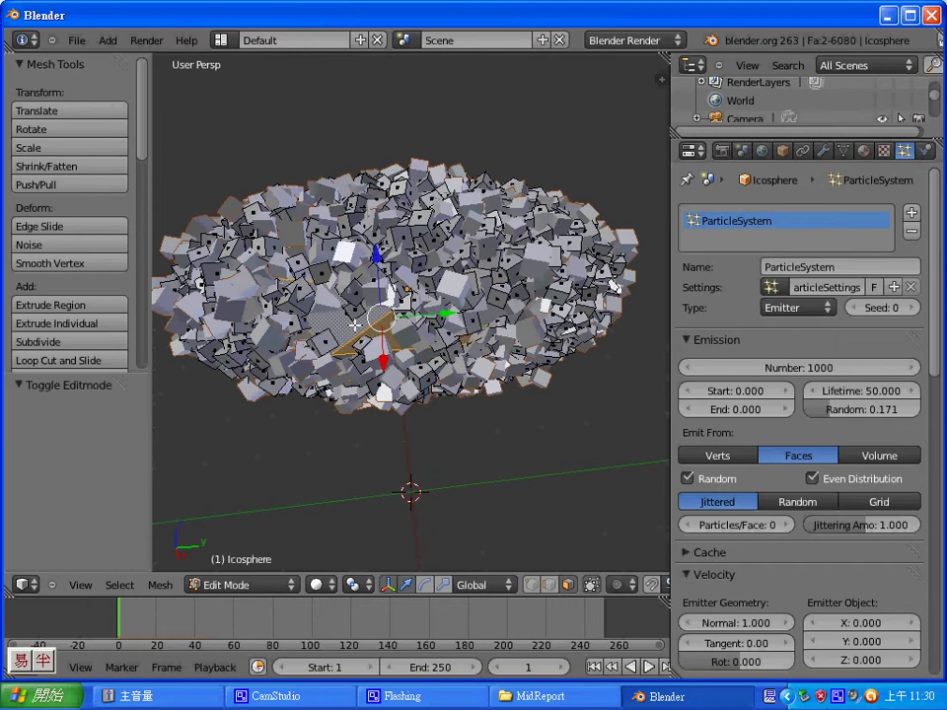
key(l)
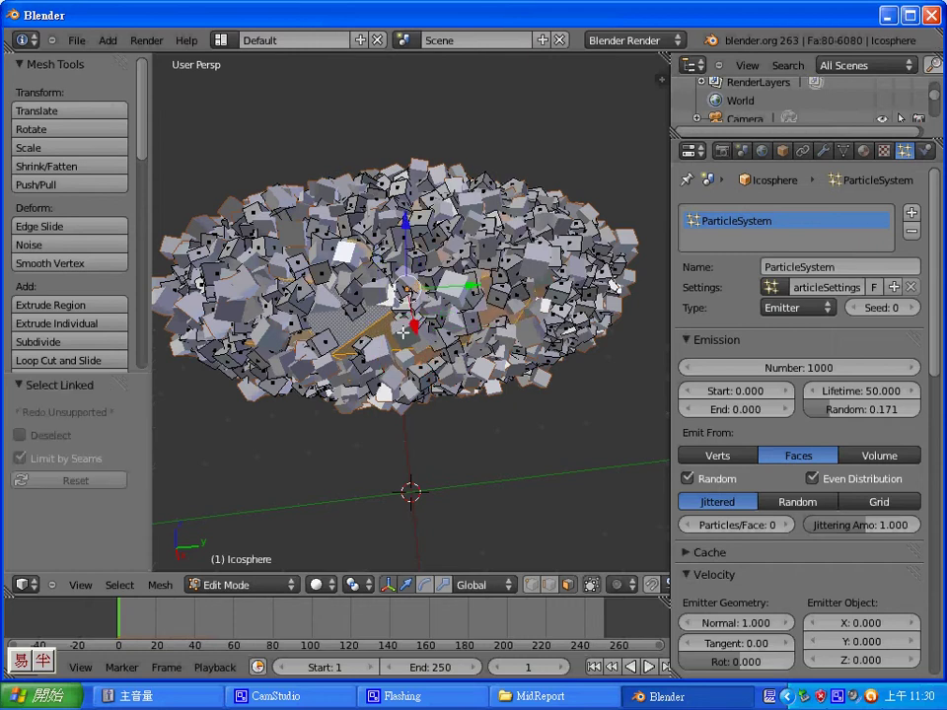
key(p)
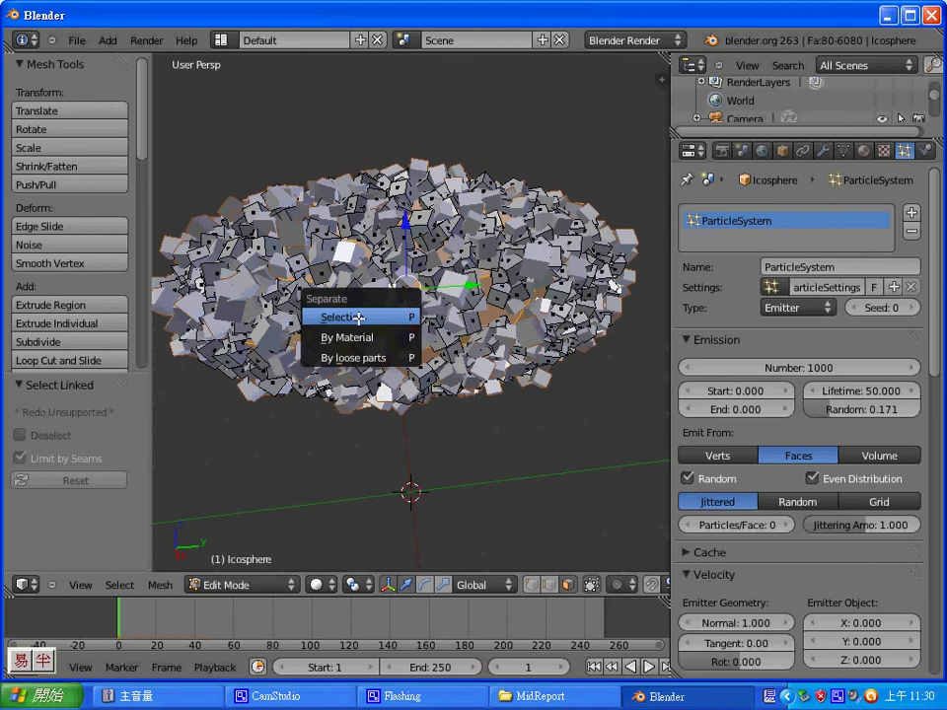
click(358, 317)
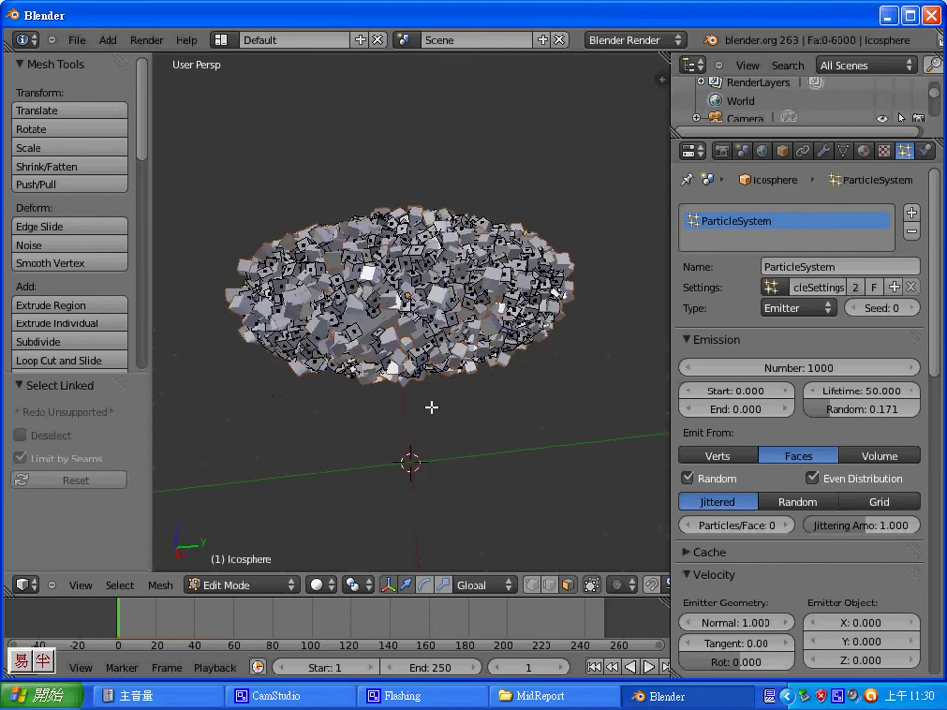
scroll(431, 407, down, 1)
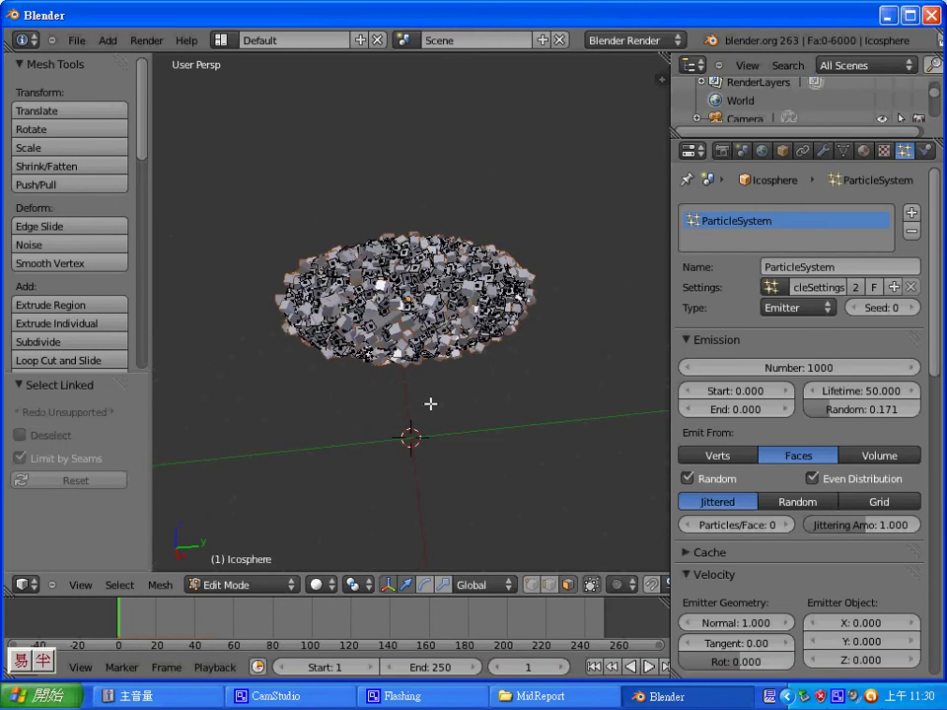
key(Tab)
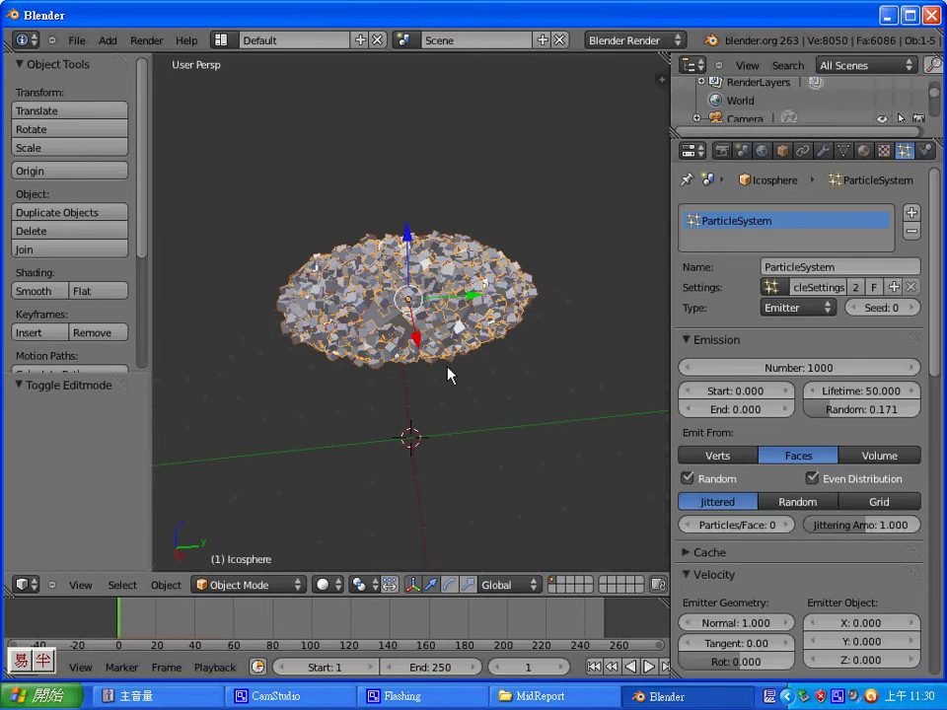
Step: Move the icosphere object onto a new layer of its own
key(m)
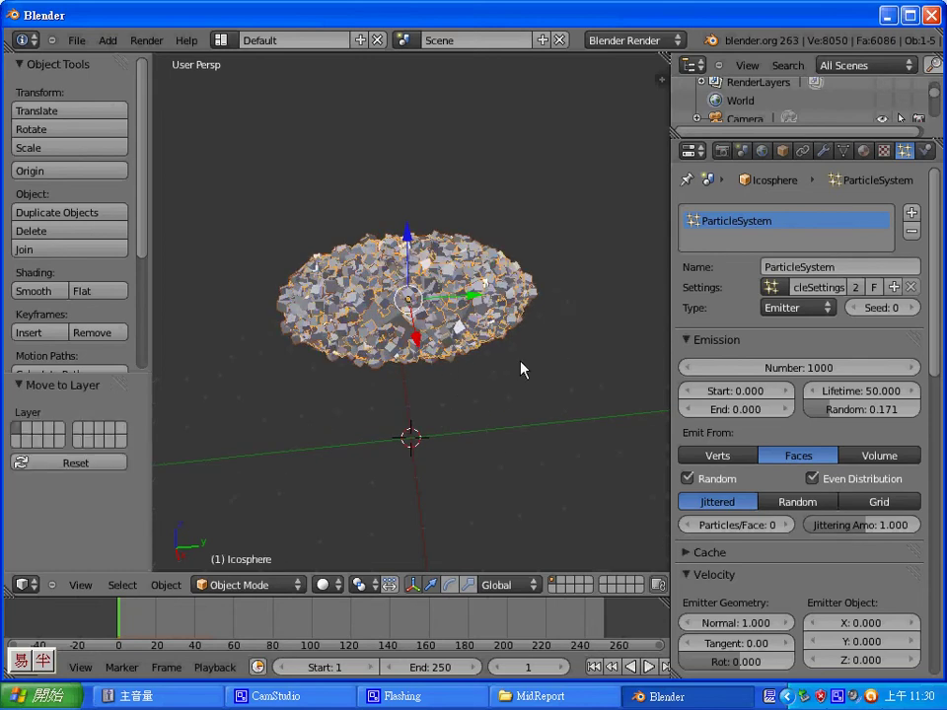
key(F6)
key(F6)
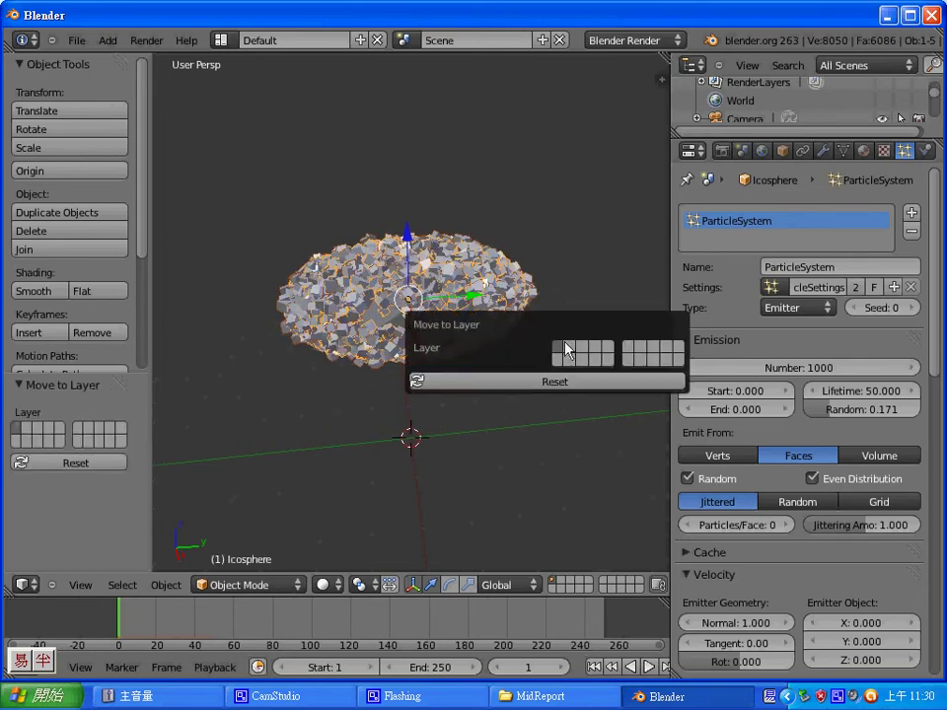
click(567, 350)
click(559, 357)
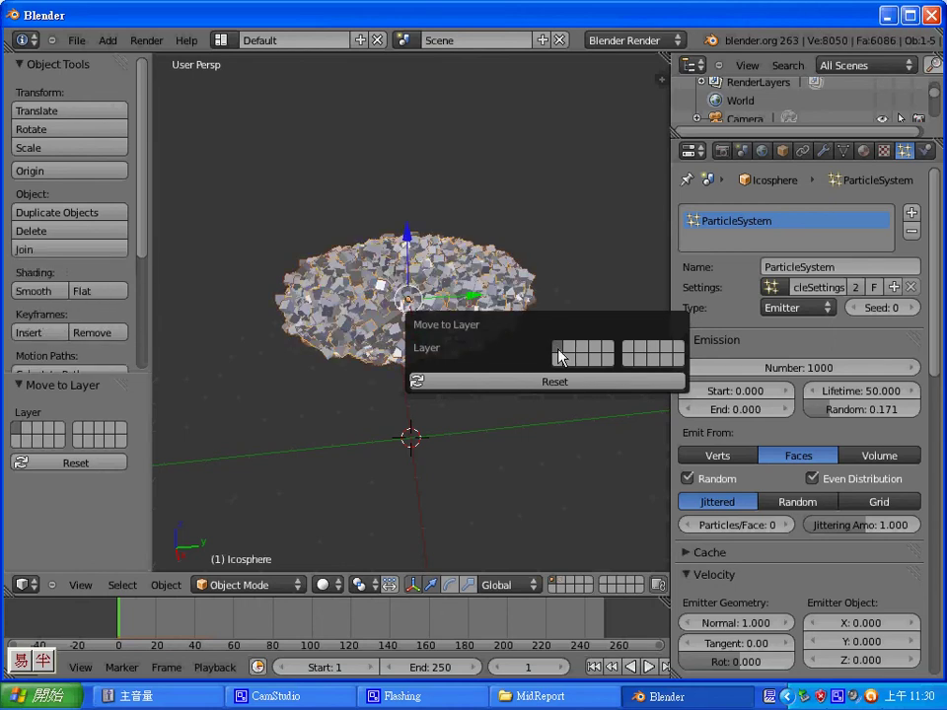
click(568, 351)
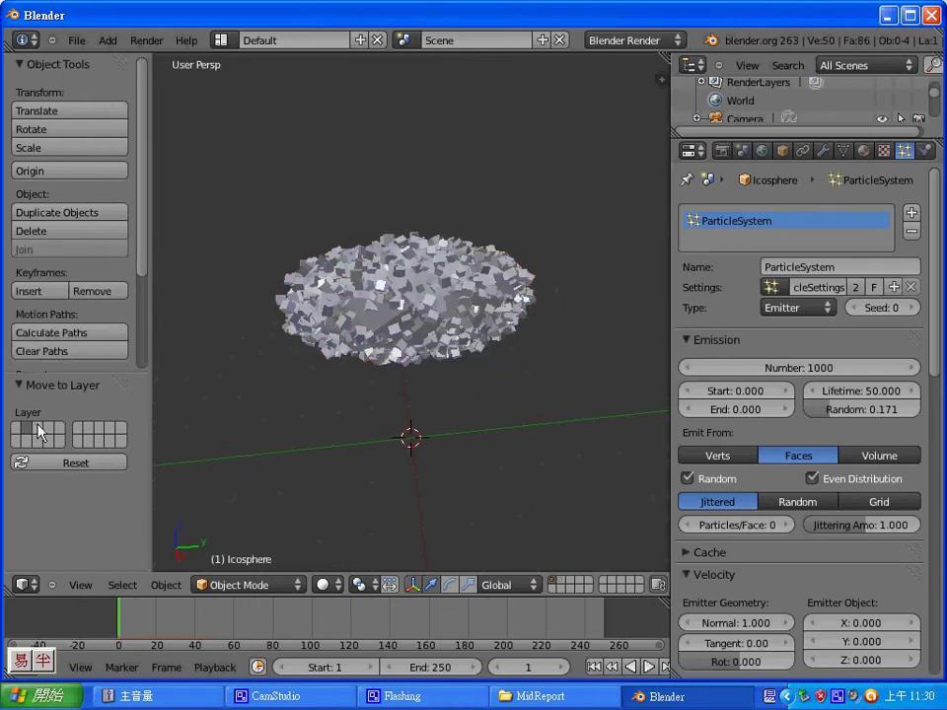
Step: Display only the icosphere's layer and widen the 3D view
click(559, 585)
scroll(467, 377, up, 1)
key(z)
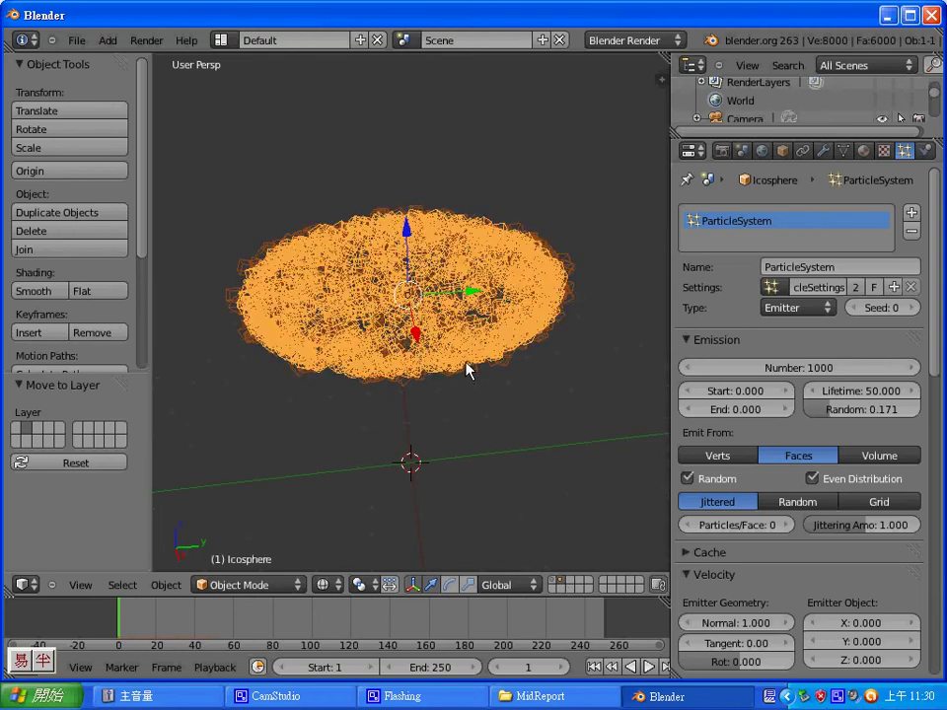
scroll(455, 339, down, 1)
scroll(457, 339, up, 3)
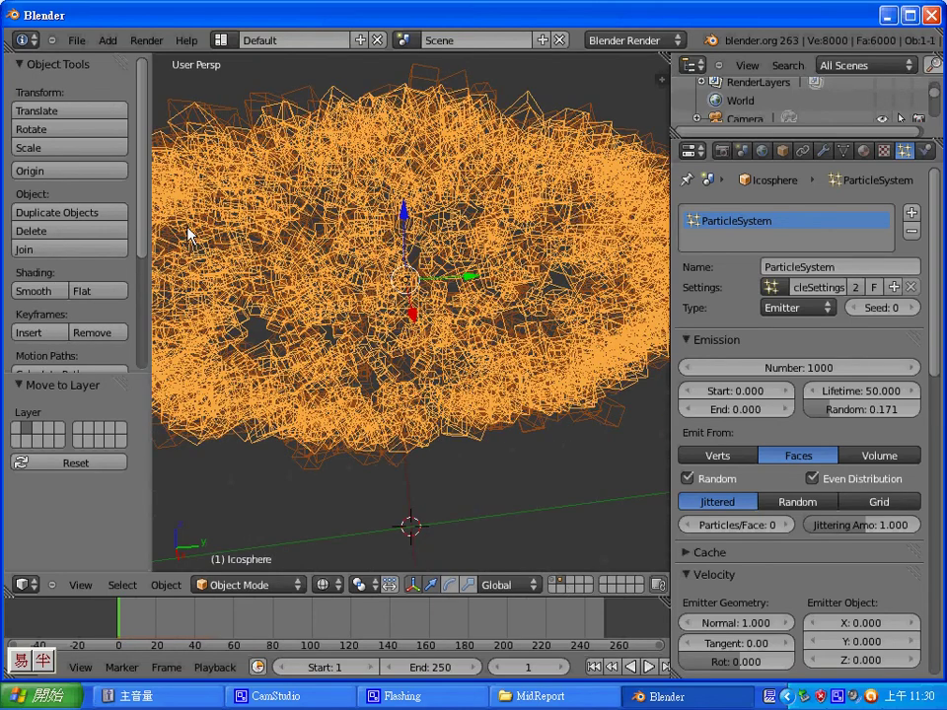
key(z)
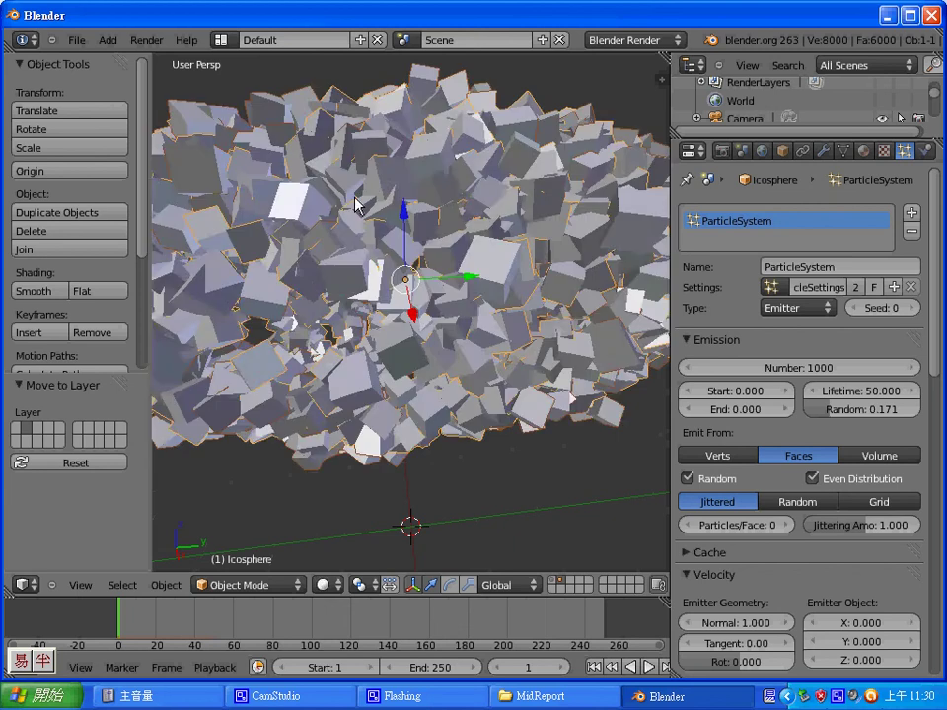
scroll(369, 187, down, 5)
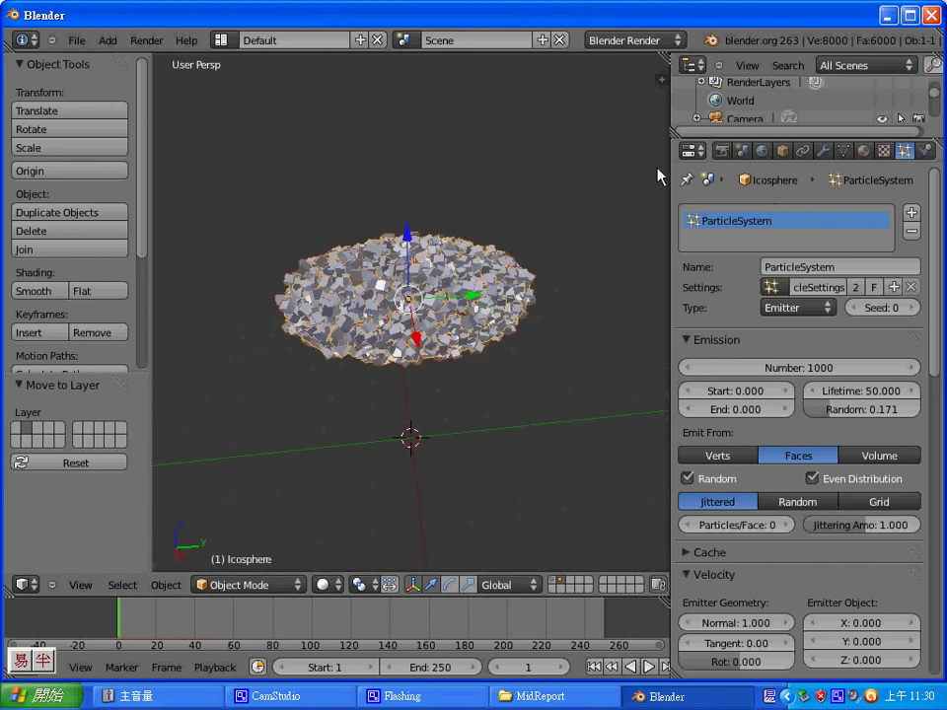
drag(671, 156, 756, 157)
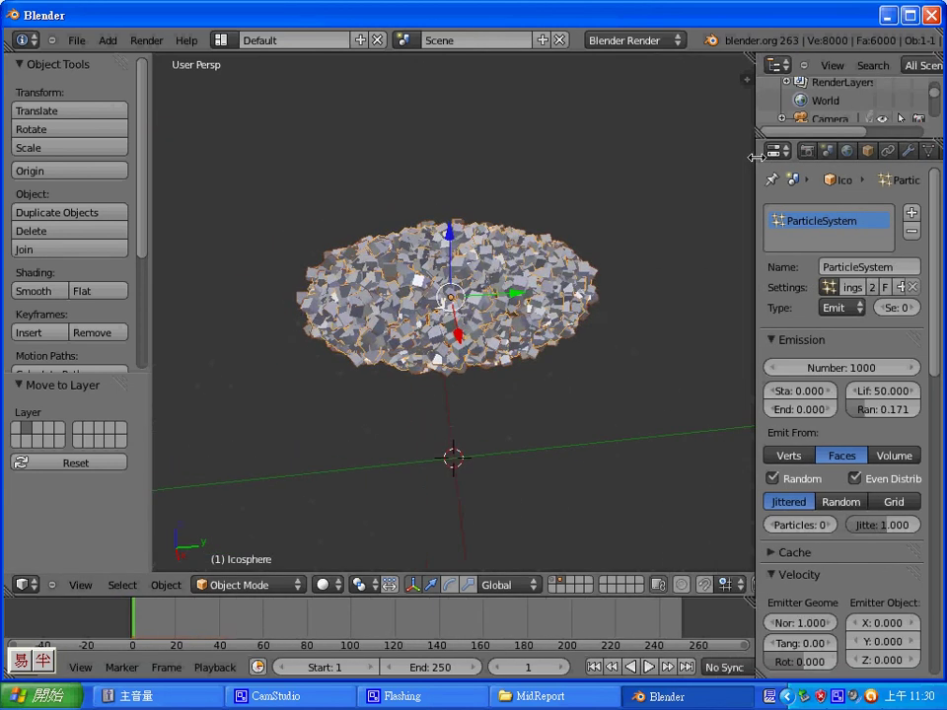
Step: Enable the Object: Cloud Generator add-on in User Preferences, found by searching 'clo'
scroll(70, 120, down, 3)
scroll(110, 84, up, 3)
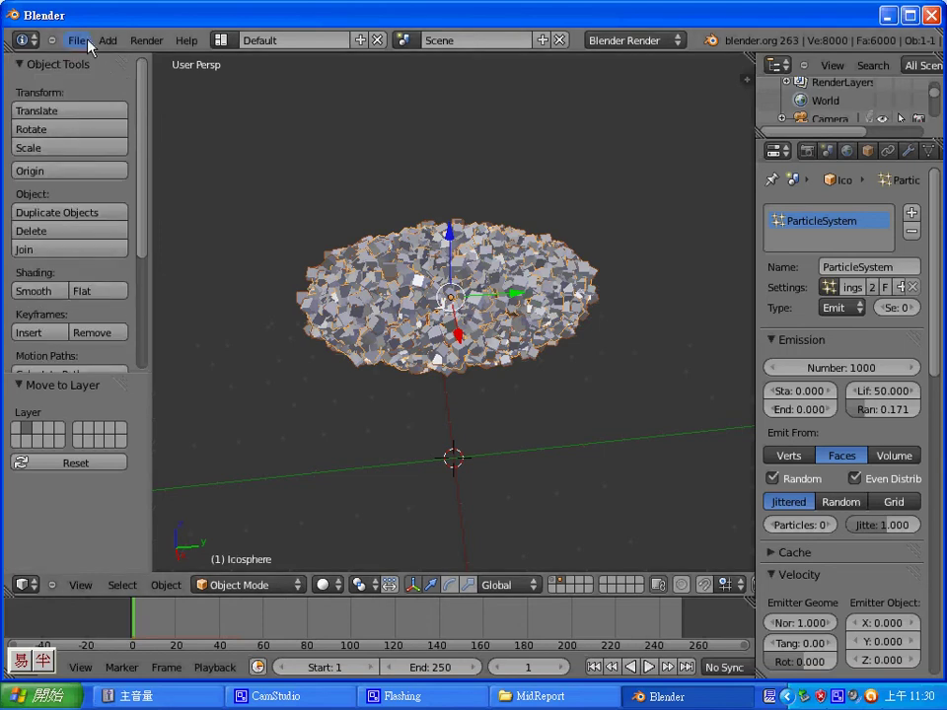
click(81, 41)
click(109, 218)
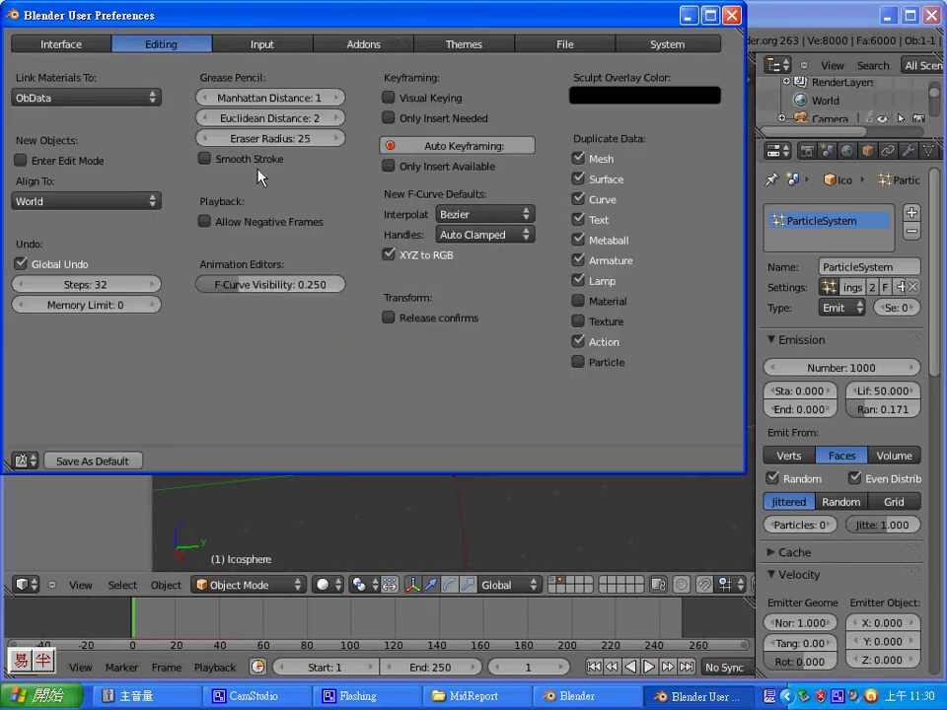
click(317, 43)
text(clo)
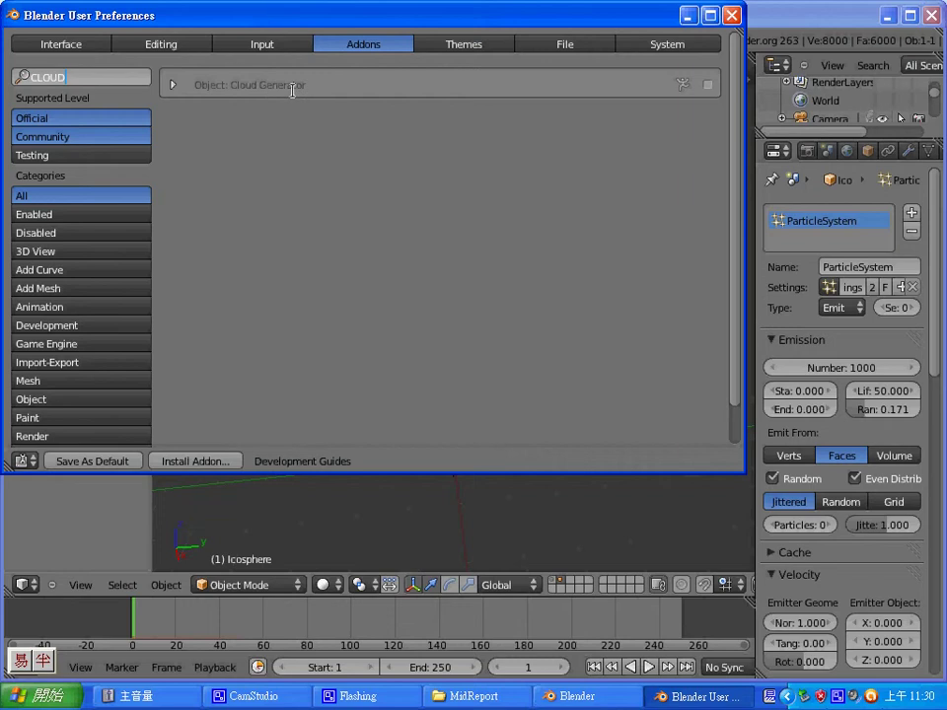
click(706, 87)
click(731, 15)
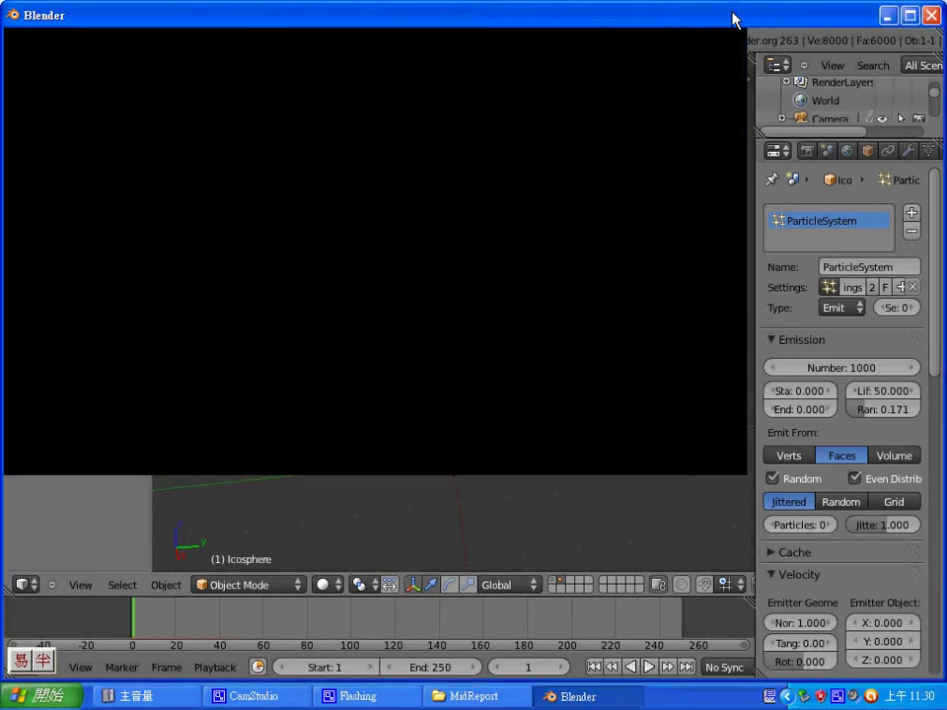
drag(146, 155, 138, 307)
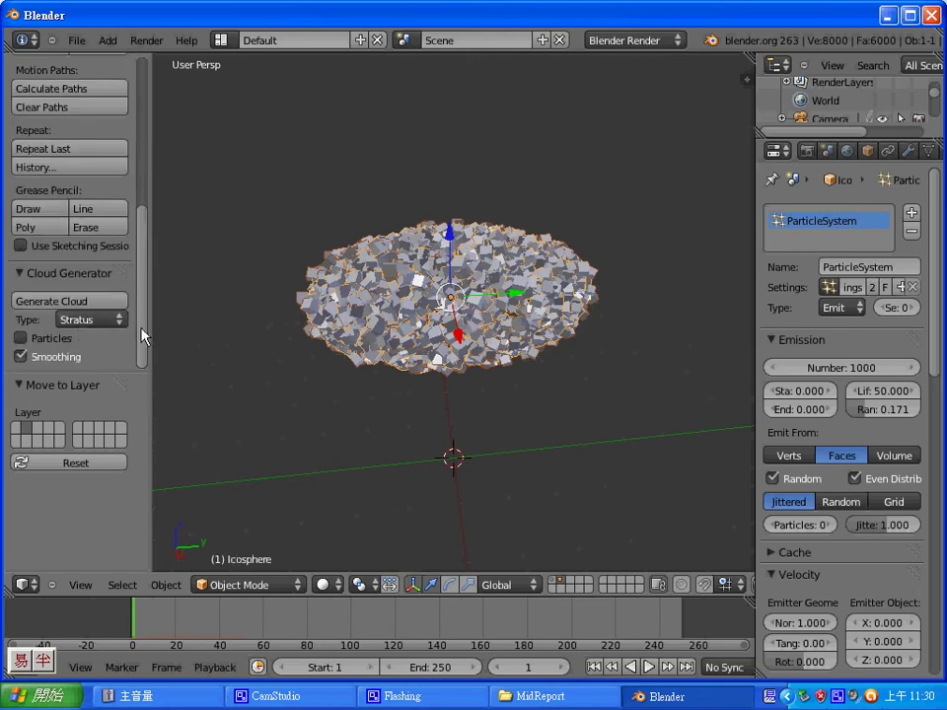
Step: Generate a Stratus cloud with Particles ticked, then zoom out to view its CloudBounds box
click(33, 337)
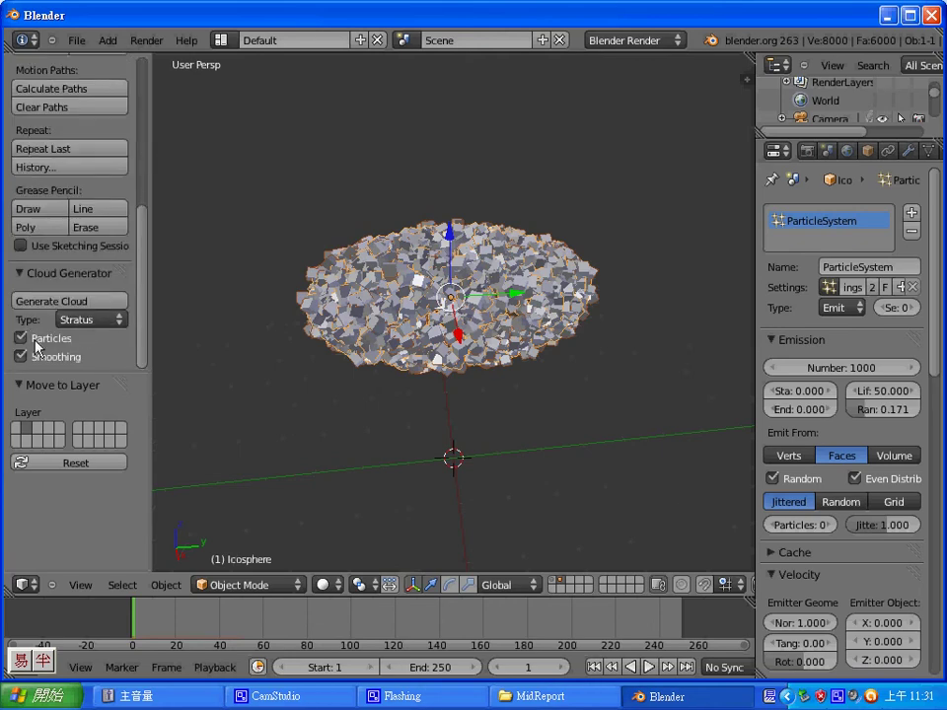
click(68, 303)
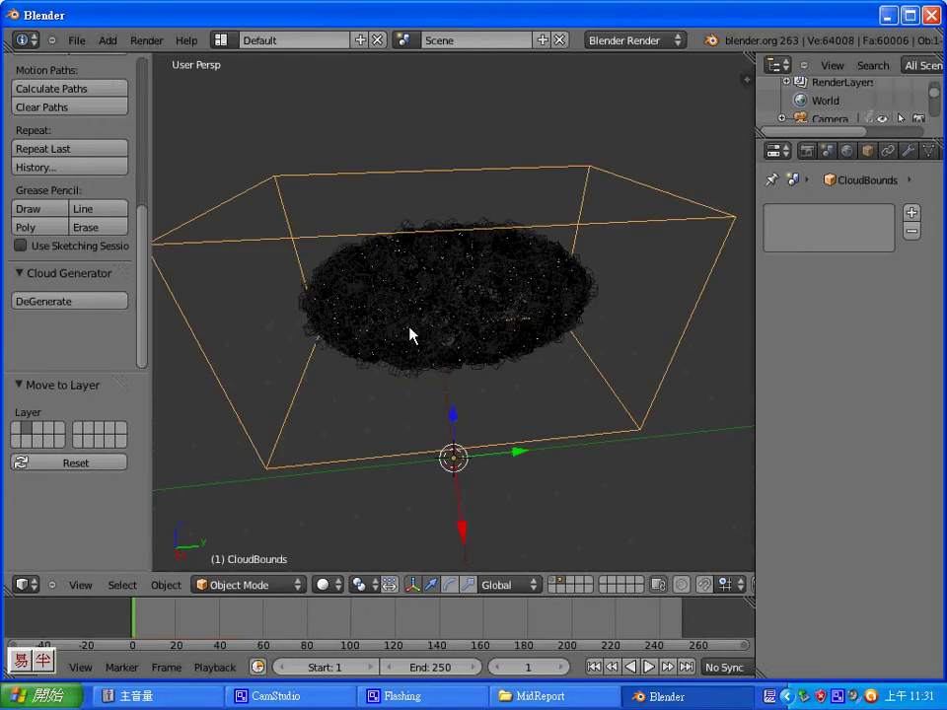
scroll(419, 332, down, 5)
scroll(427, 328, down, 3)
scroll(428, 326, down, 4)
scroll(394, 322, up, 2)
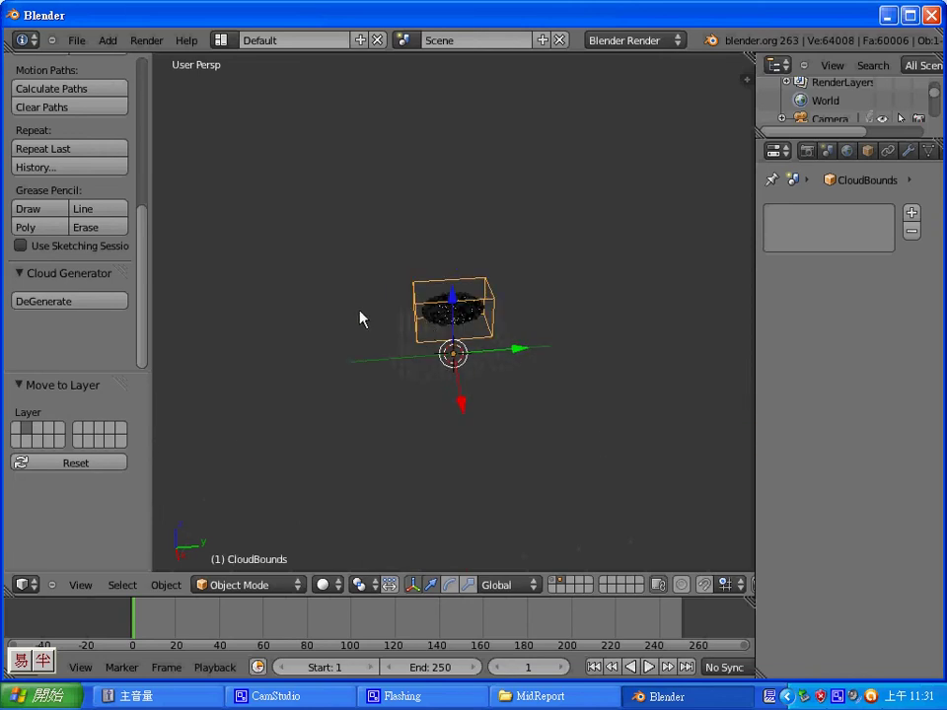
mouse_move(359, 316)
middle_down()
mouse_move(342, 302)
mouse_move(605, 249)
mouse_move(351, 254)
mouse_move(211, 327)
mouse_move(287, 429)
mouse_move(362, 249)
mouse_move(334, 243)
mouse_move(323, 266)
middle_up()
Step: Add a new camera to the scene
click(113, 41)
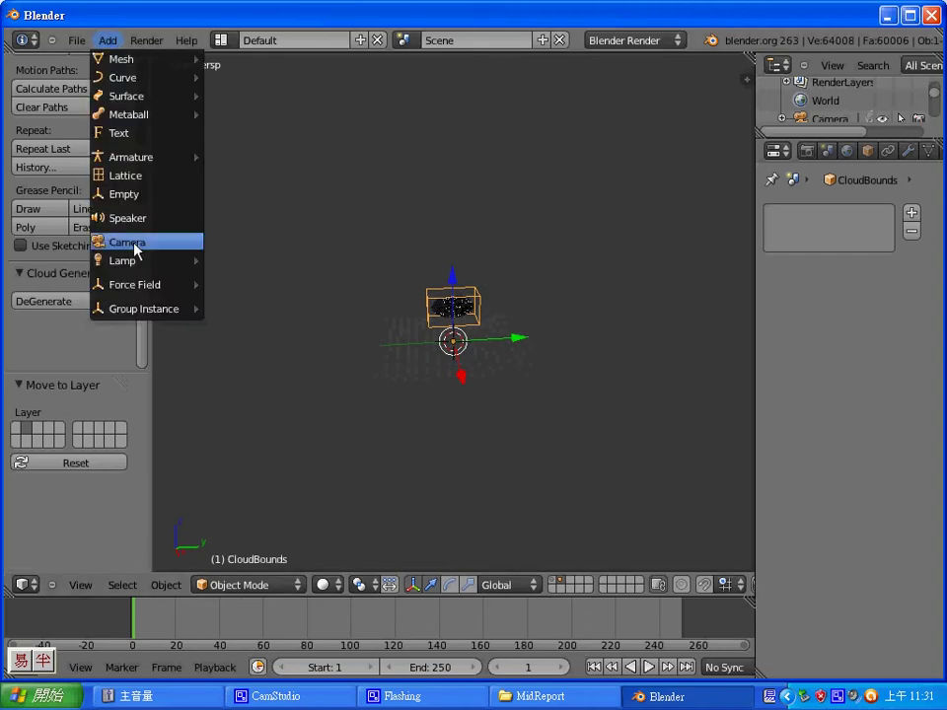
click(126, 241)
middle_drag(217, 292, 391, 313)
scroll(575, 433, up, 3)
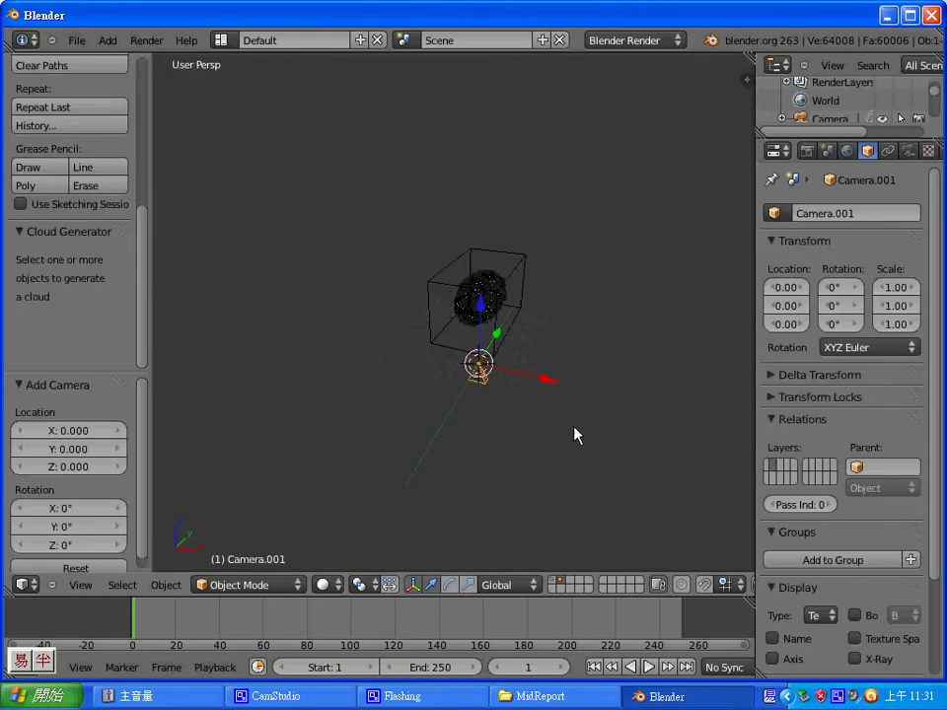
Step: Move the camera away from the cloud and place it beside the cloud box
key(g)
click(646, 274)
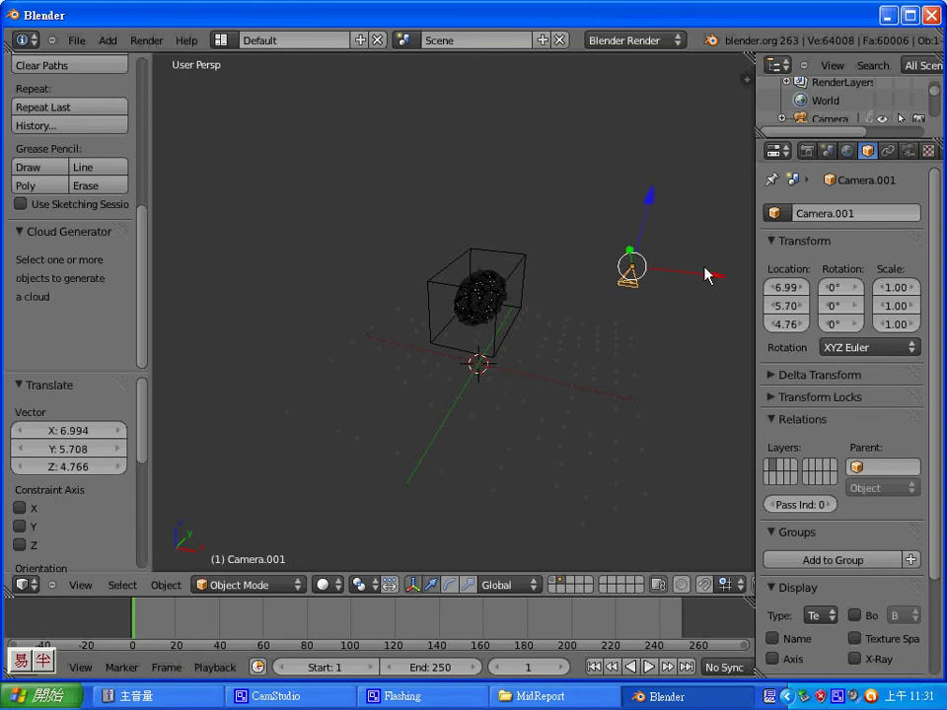
middle_drag(708, 270, 636, 264)
middle_drag(700, 296, 586, 264)
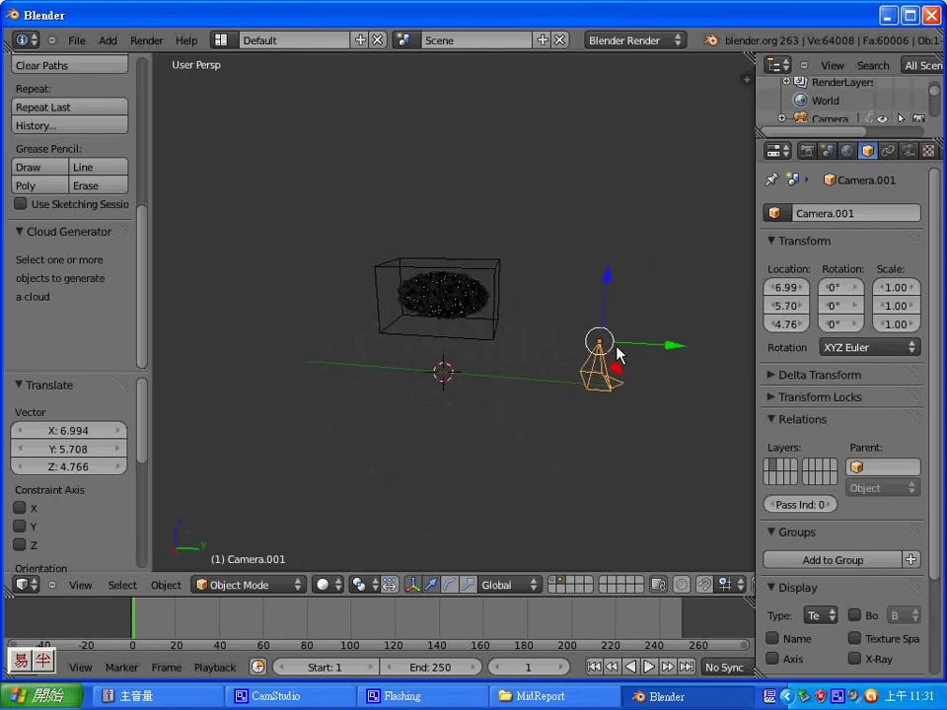
mouse_move(613, 369)
middle_down()
mouse_move(552, 310)
mouse_move(522, 325)
middle_up()
key(g)
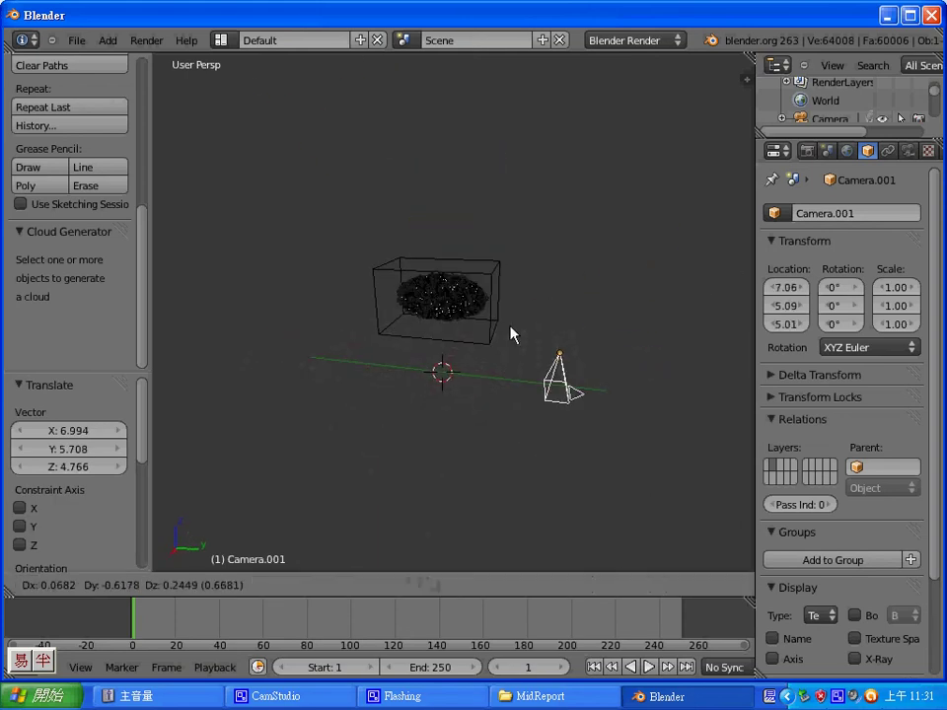
click(470, 228)
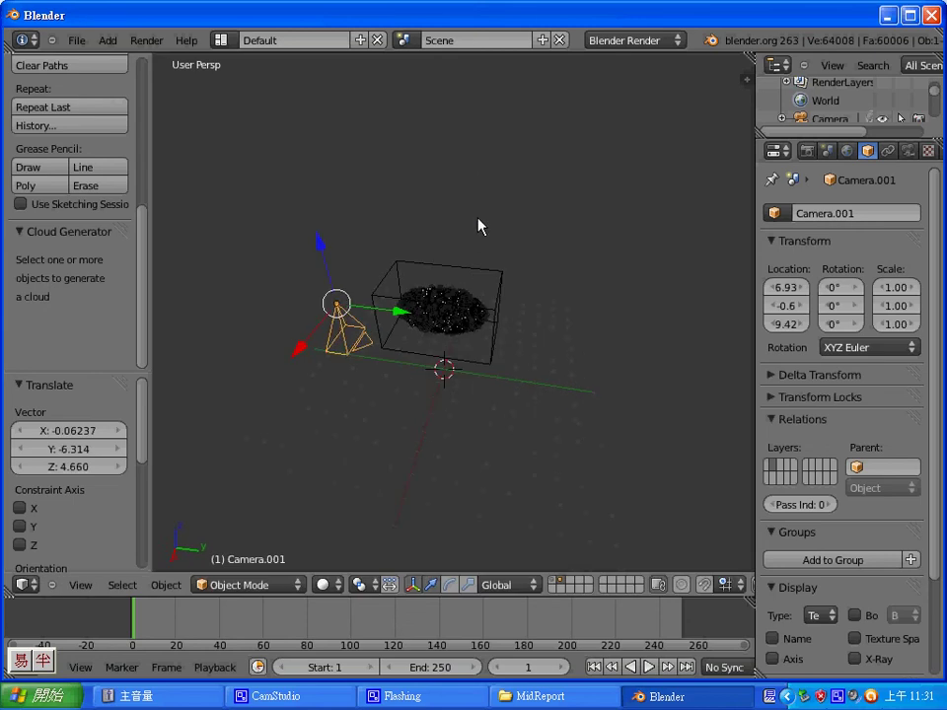
middle_drag(477, 224, 427, 268)
Step: Rotate the camera toward the cloud and tilt it around the X axis
key(g)
key(y)
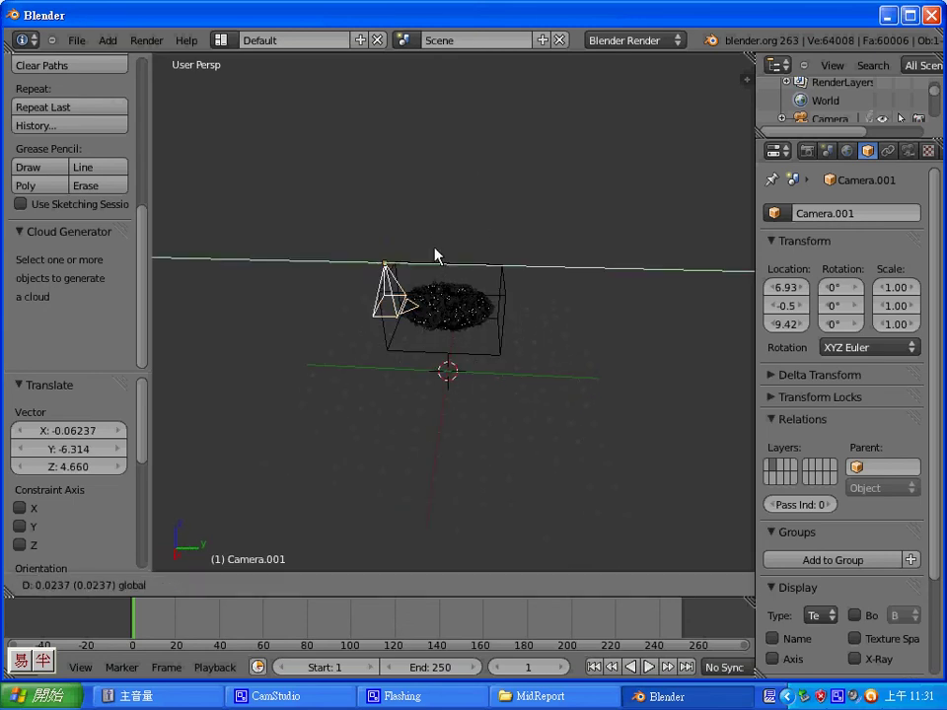
key(r)
key(y)
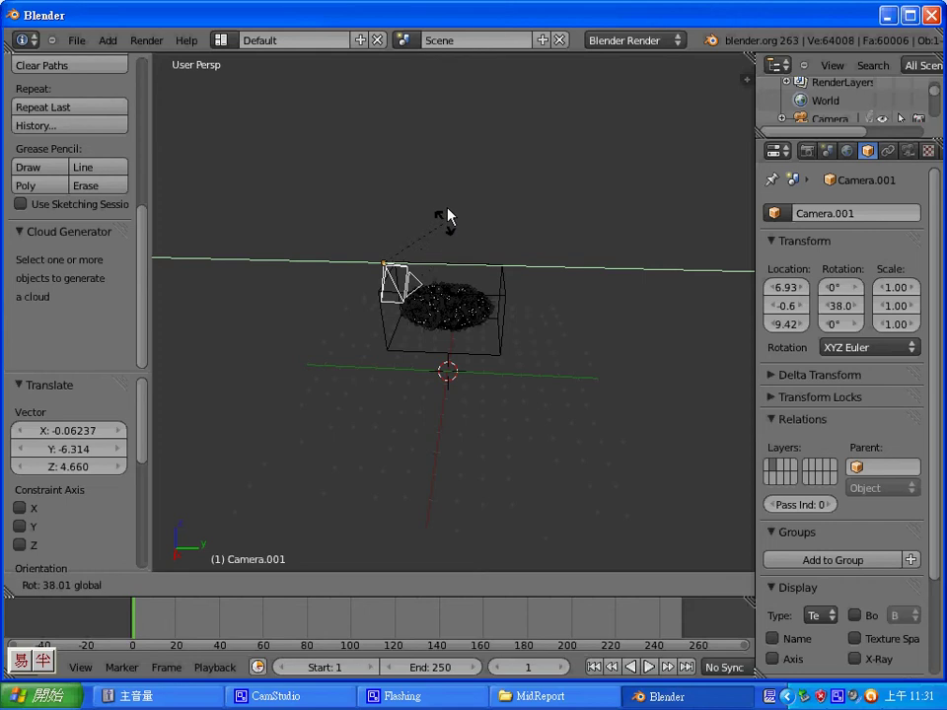
click(431, 196)
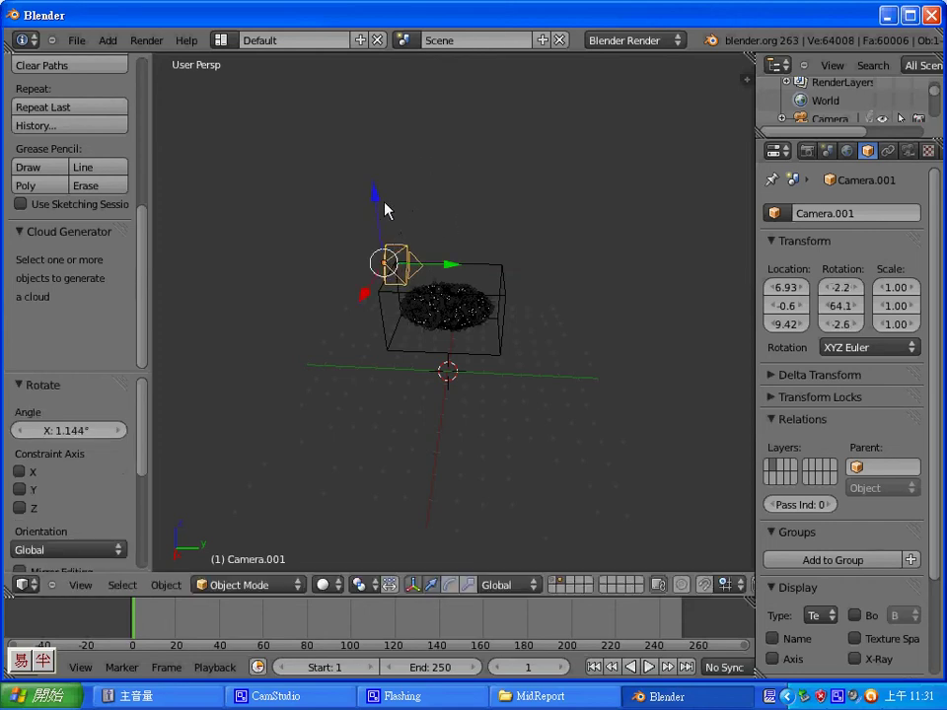
key(r)
key(z)
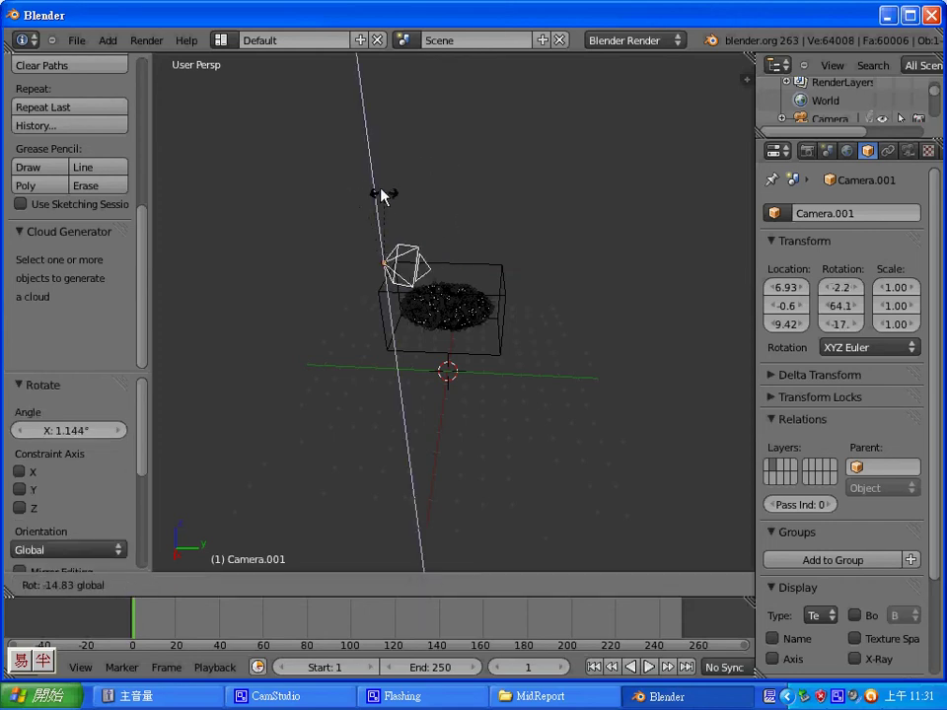
right_click(373, 222)
key(r)
key(x)
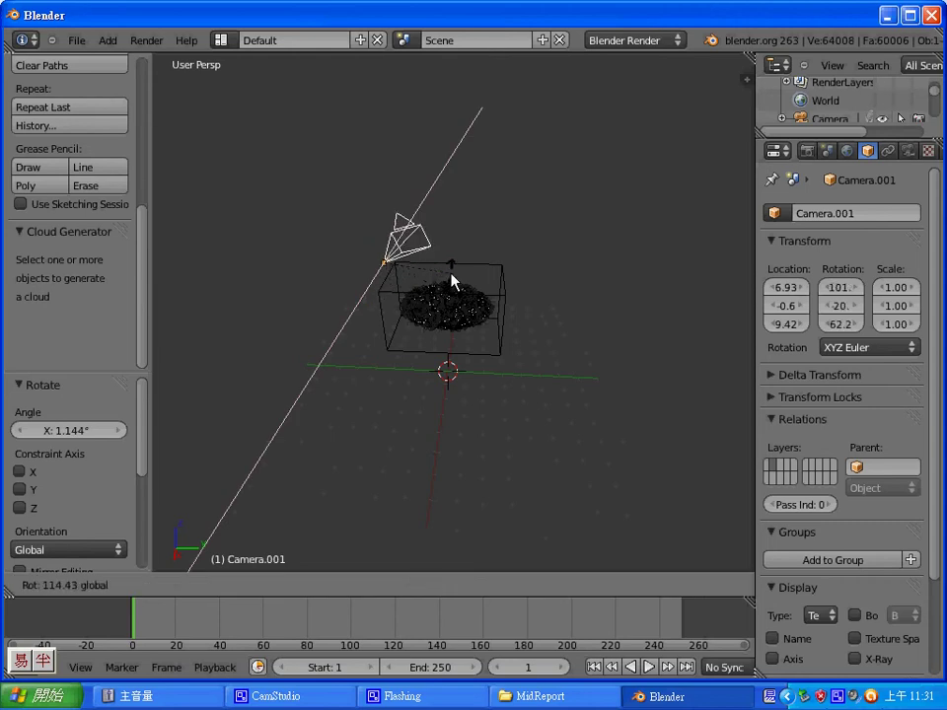
click(427, 290)
middle_drag(458, 264, 399, 247)
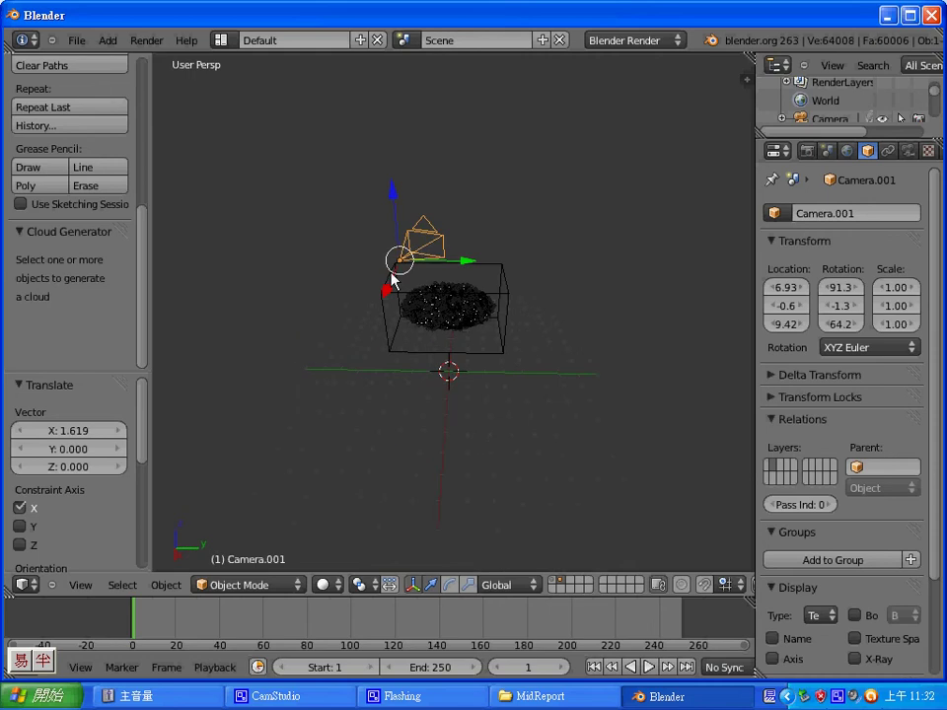
Step: Move the camera to X 9.96, Y -2.0 and rotate it to 73.1, -9.8, 65.9
key(g)
key(x)
click(414, 308)
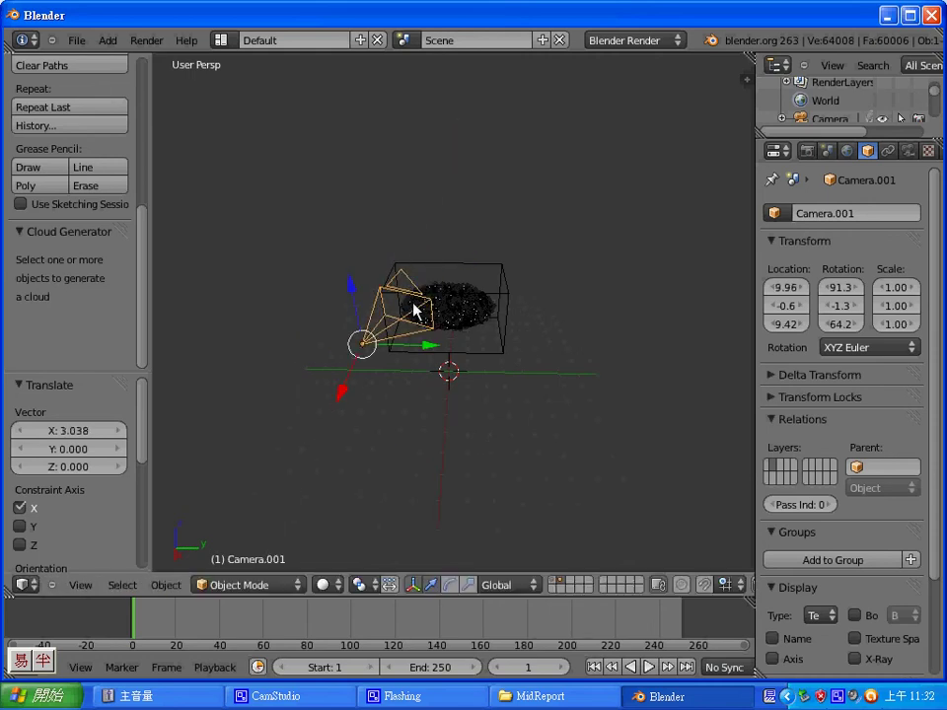
key(r)
key(y)
click(414, 367)
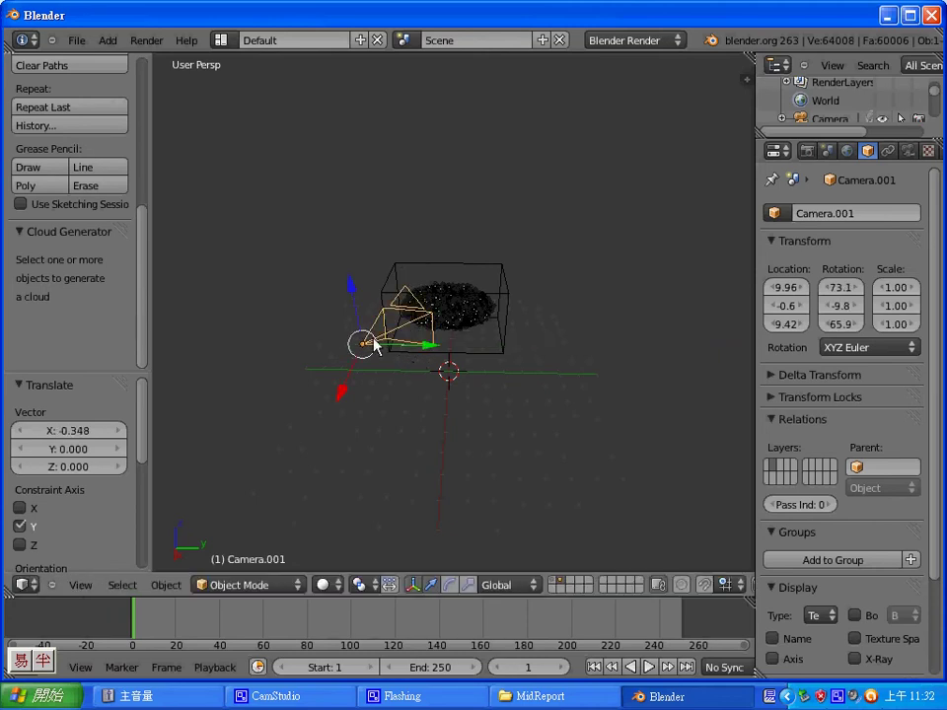
drag(419, 352, 316, 340)
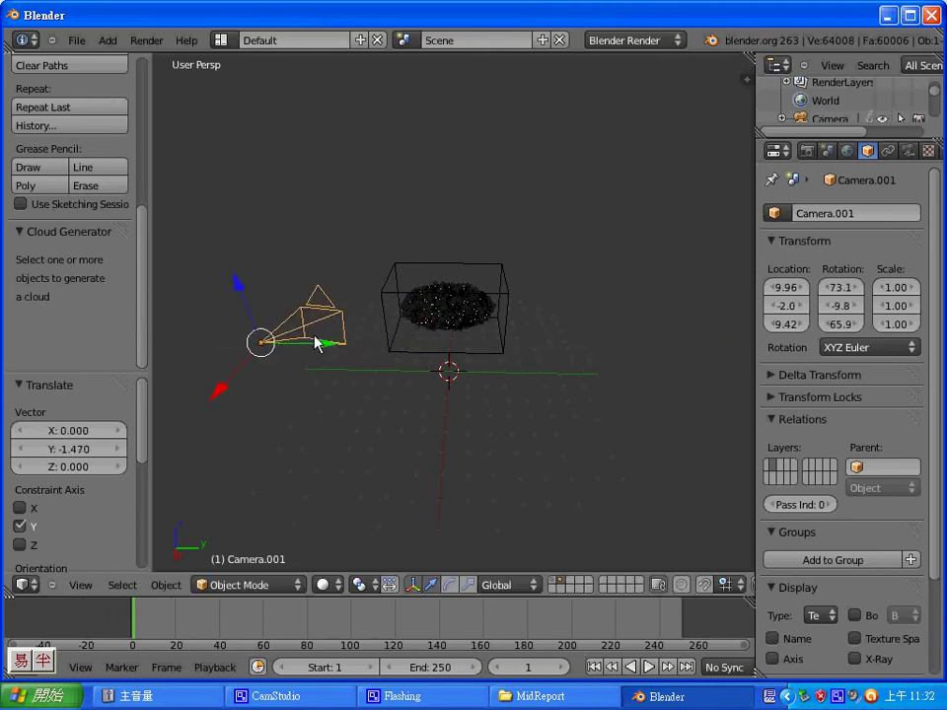
key(KP_0)
Step: Raise the camera to Z 10.0, push it to X 11.0, then lift it to Z 10.5
key(KP_0)
key(g)
key(z)
click(249, 256)
key(KP_0)
key(KP_0)
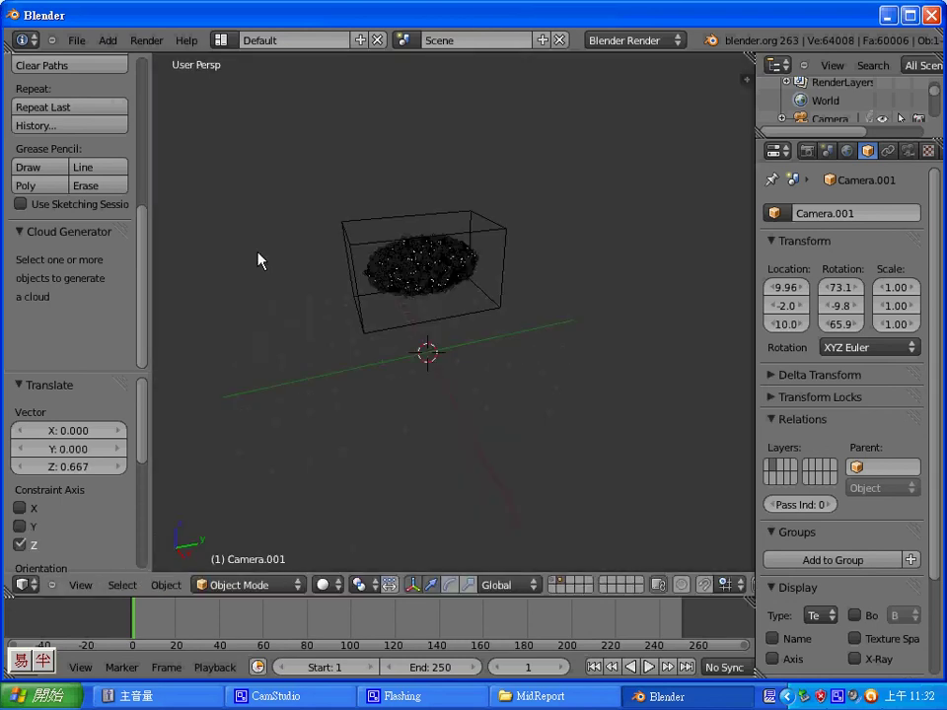
drag(229, 326, 152, 365)
key(KP_0)
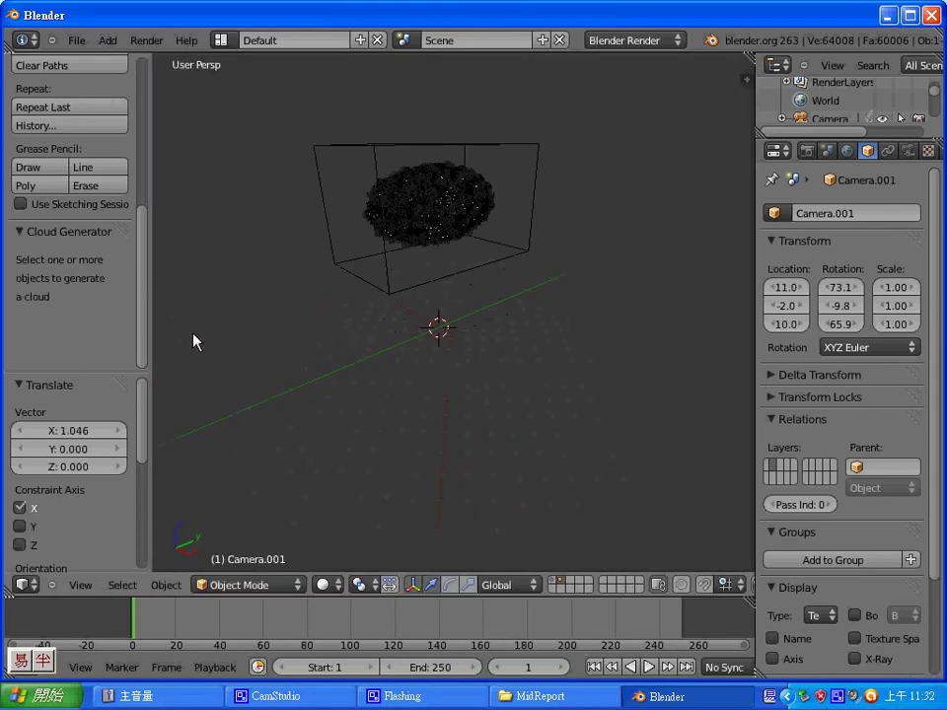
key(KP_0)
key(g)
key(z)
click(207, 248)
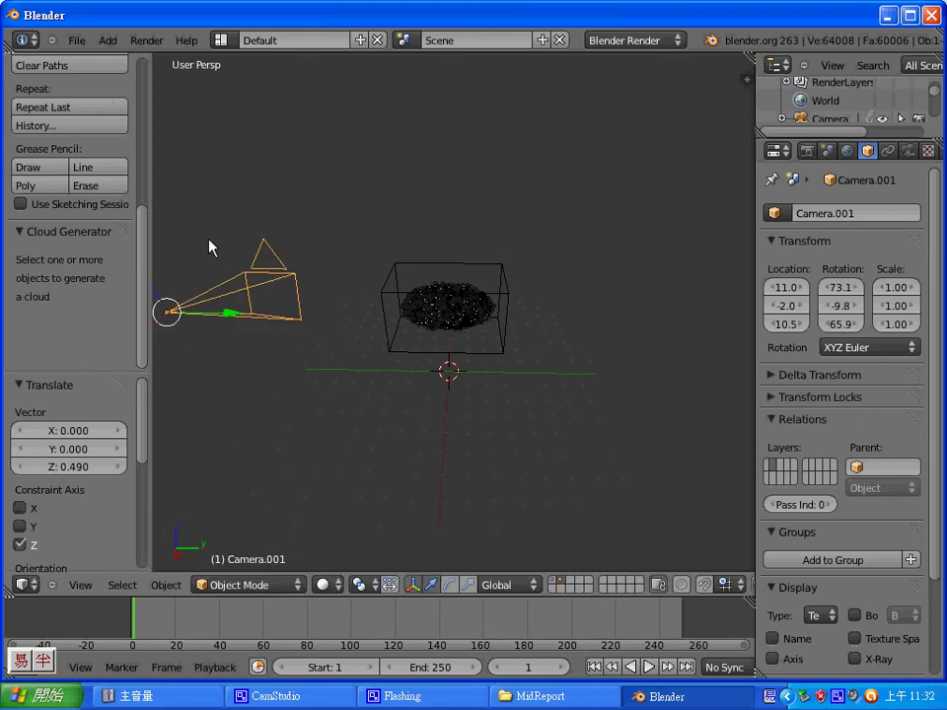
key(KP_0)
Step: Raise the camera to Z 12.6 and shift it to Y -3.1
key(KP_0)
key(g)
key(z)
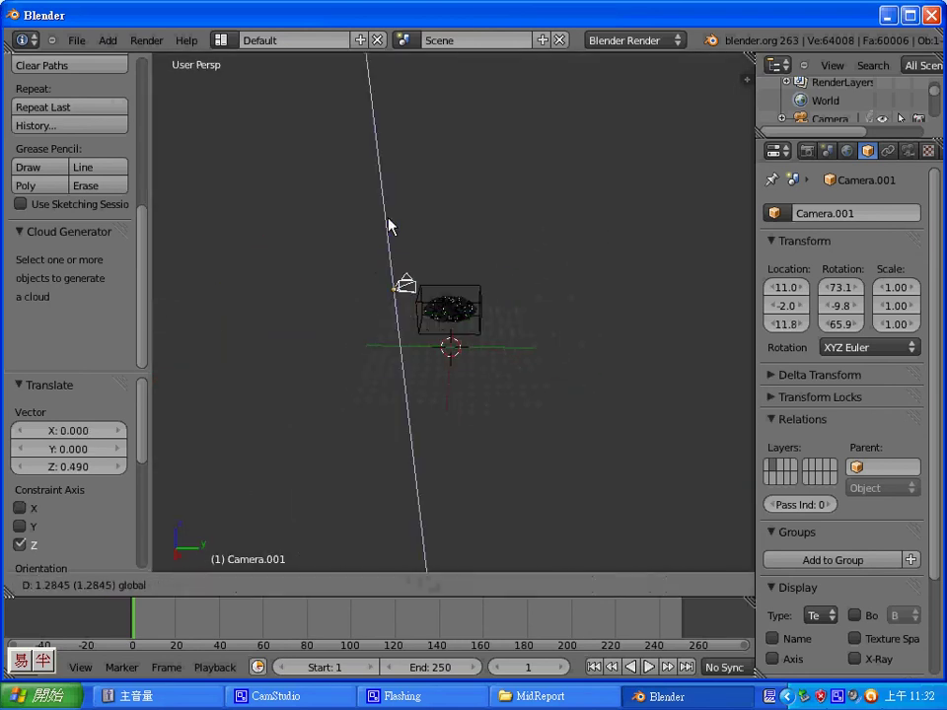
click(390, 219)
key(KP_0)
key(KP_0)
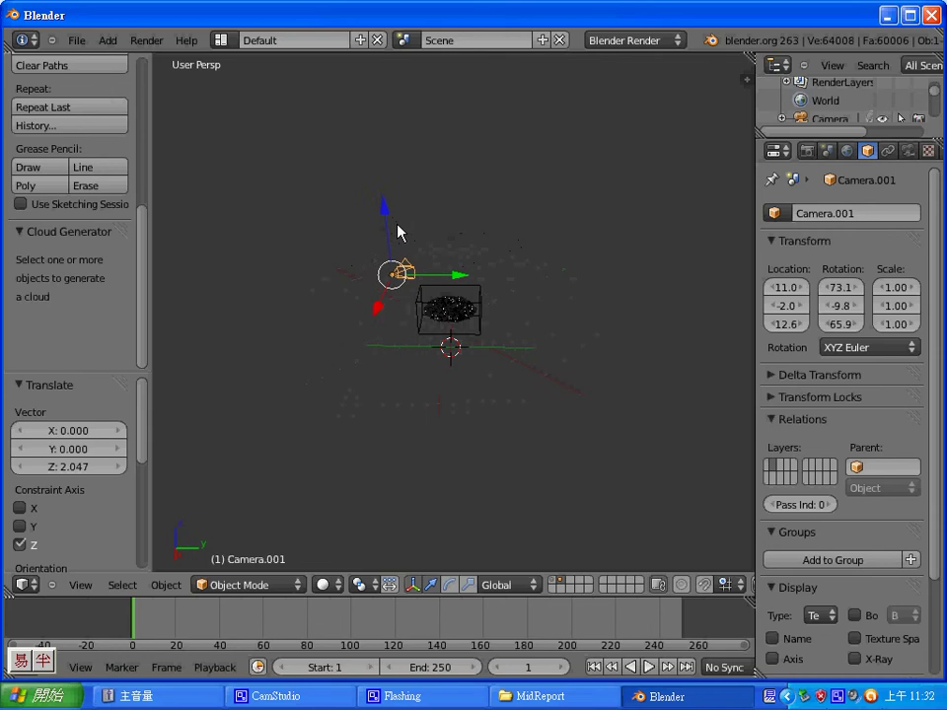
key(g)
click(381, 279)
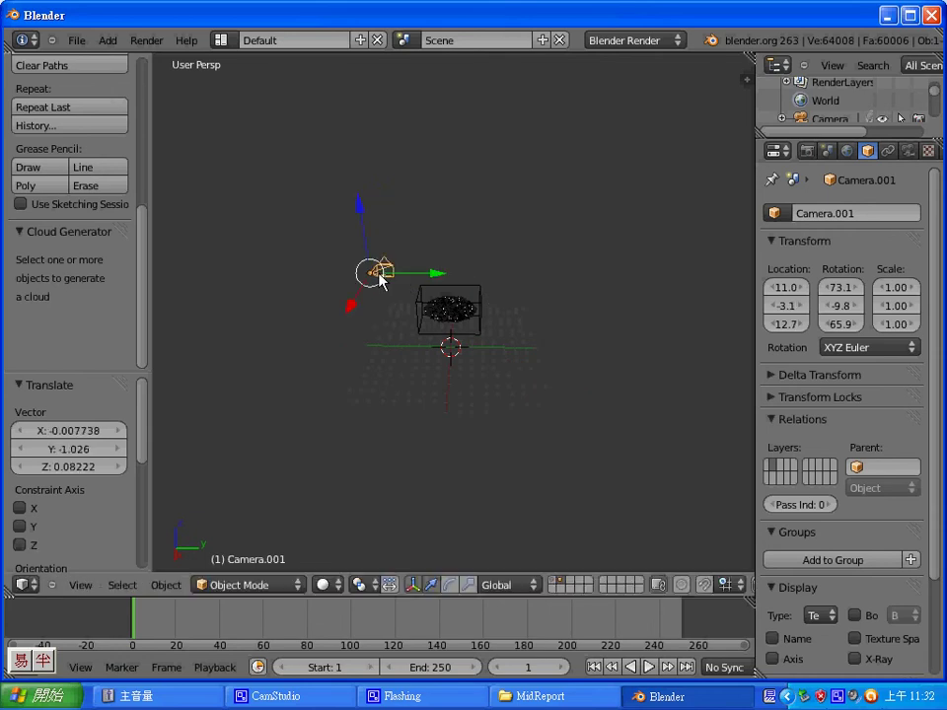
key(KP_0)
Step: Raise the camera to Z 13.9, then reposition it at 9.30, -1.3, 13.3
key(KP_0)
key(g)
key(z)
click(363, 192)
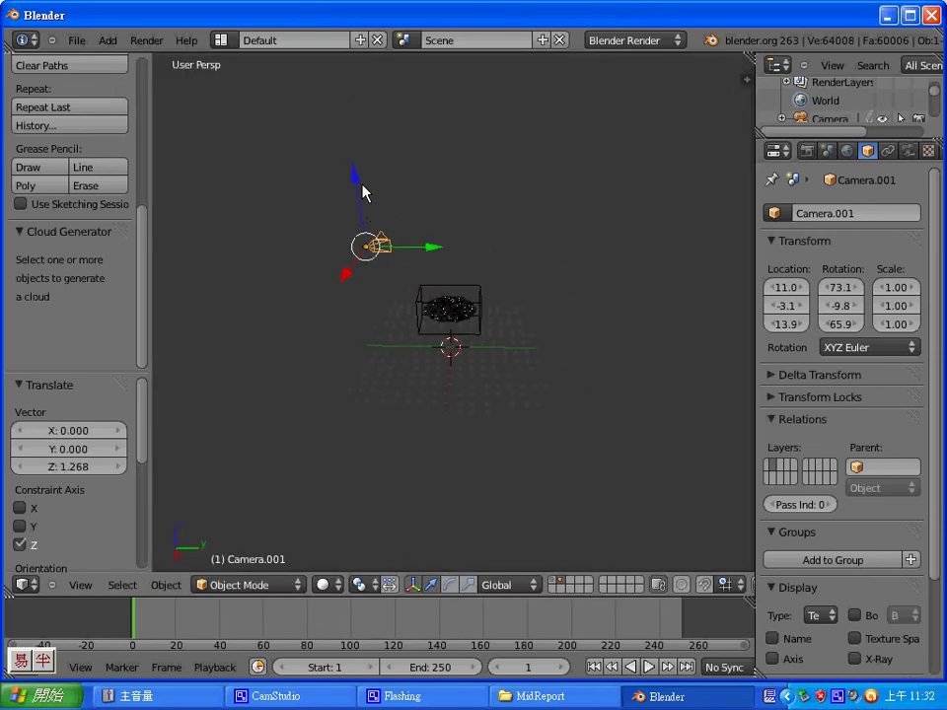
key(KP_0)
key(KP_0)
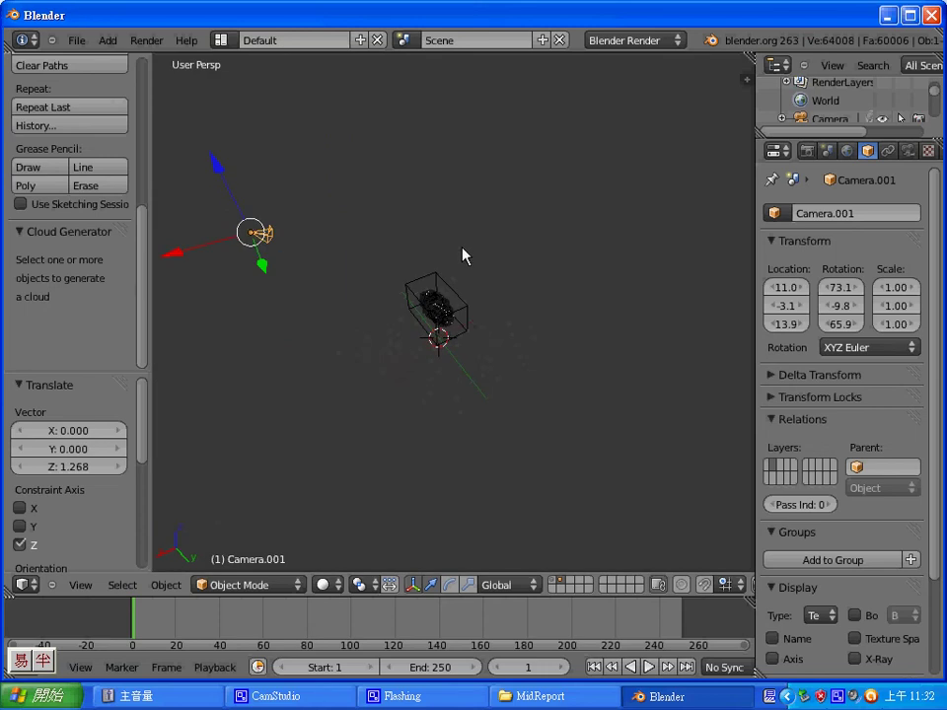
key(g)
click(305, 253)
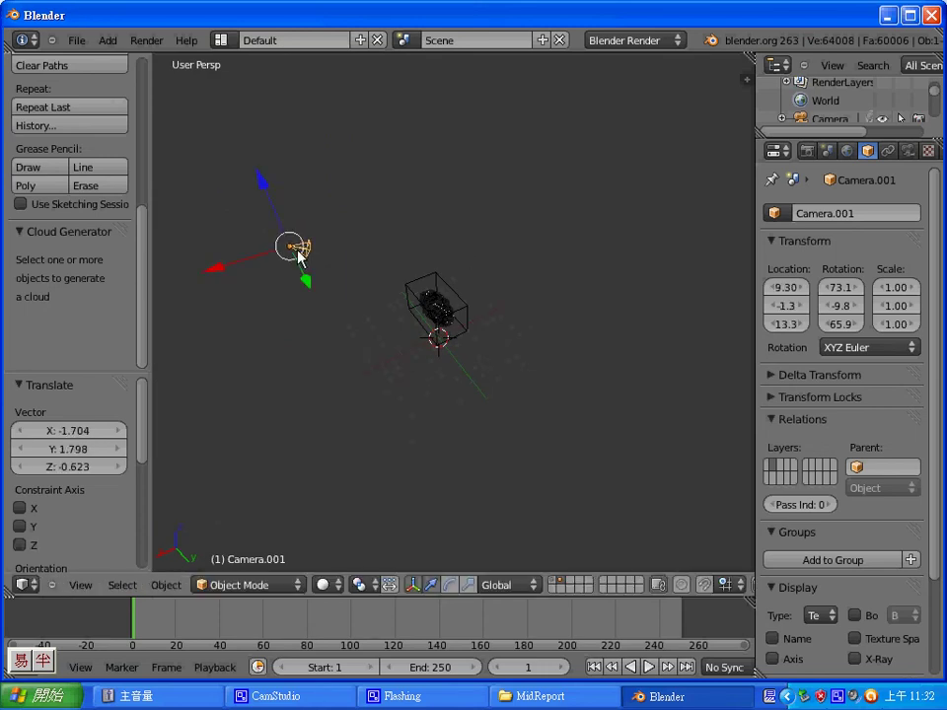
key(KP_0)
key(KP_0)
Step: Tilt the camera on X and turn it to Z rotation 80.2
mouse_move(264, 194)
middle_down()
mouse_move(577, 308)
mouse_move(493, 320)
middle_up()
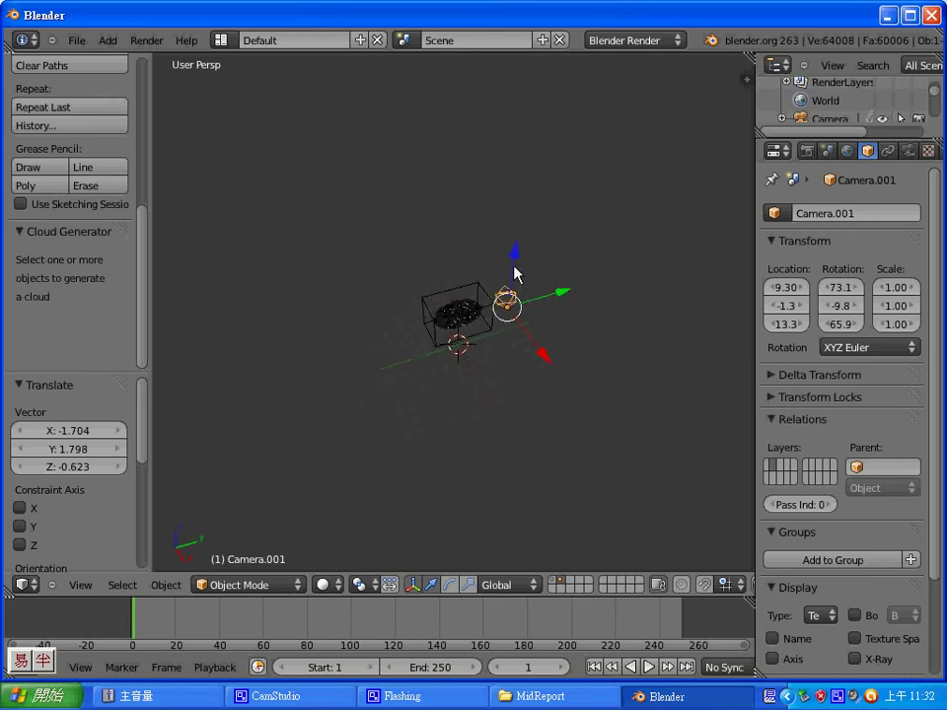
key(g)
key(x)
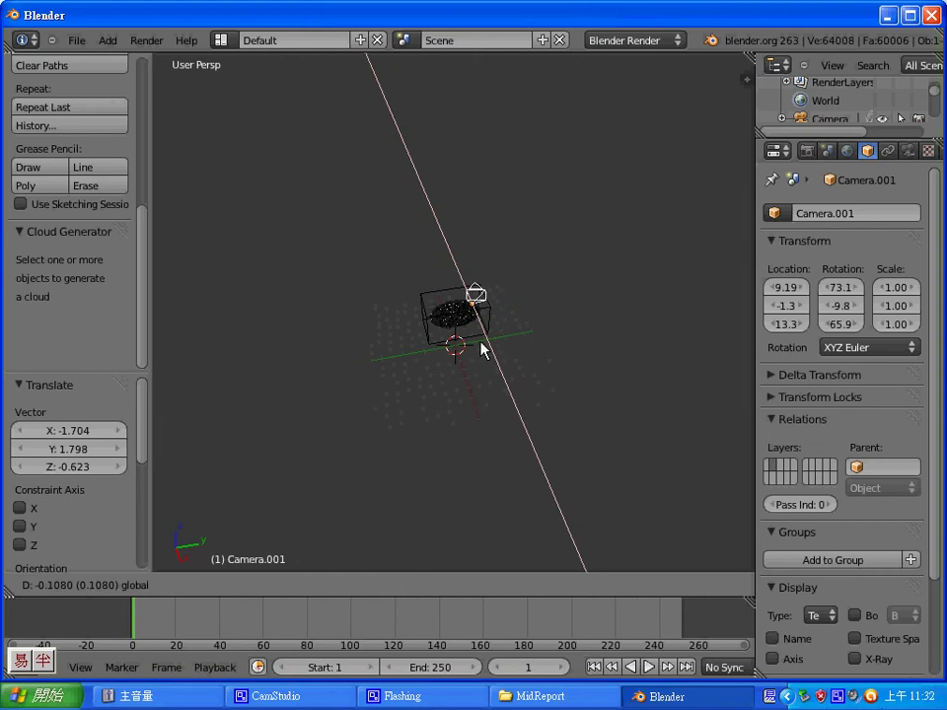
key(r)
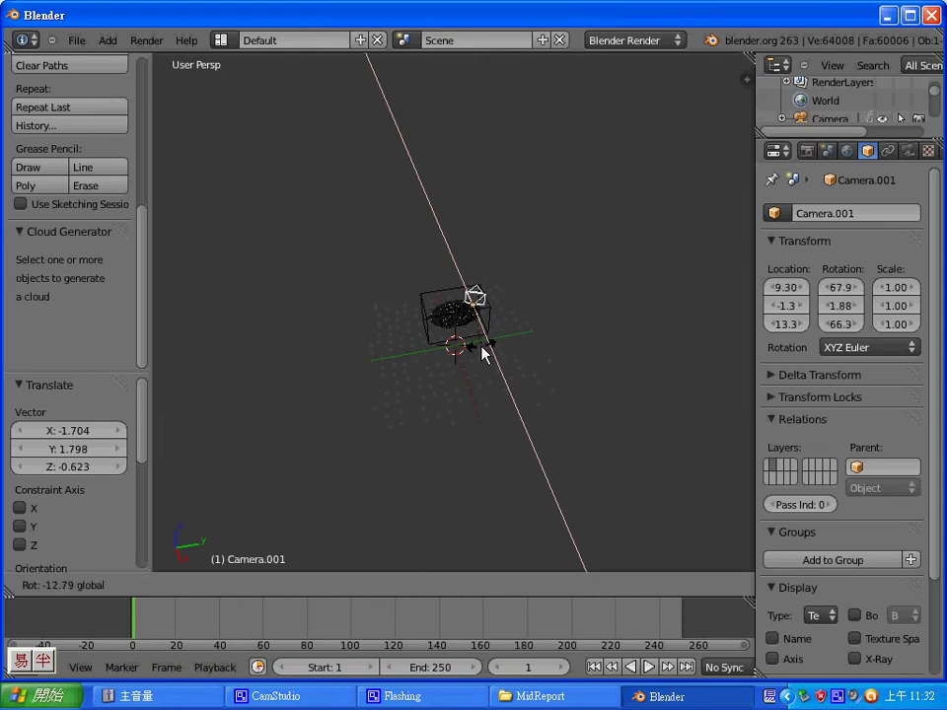
click(480, 353)
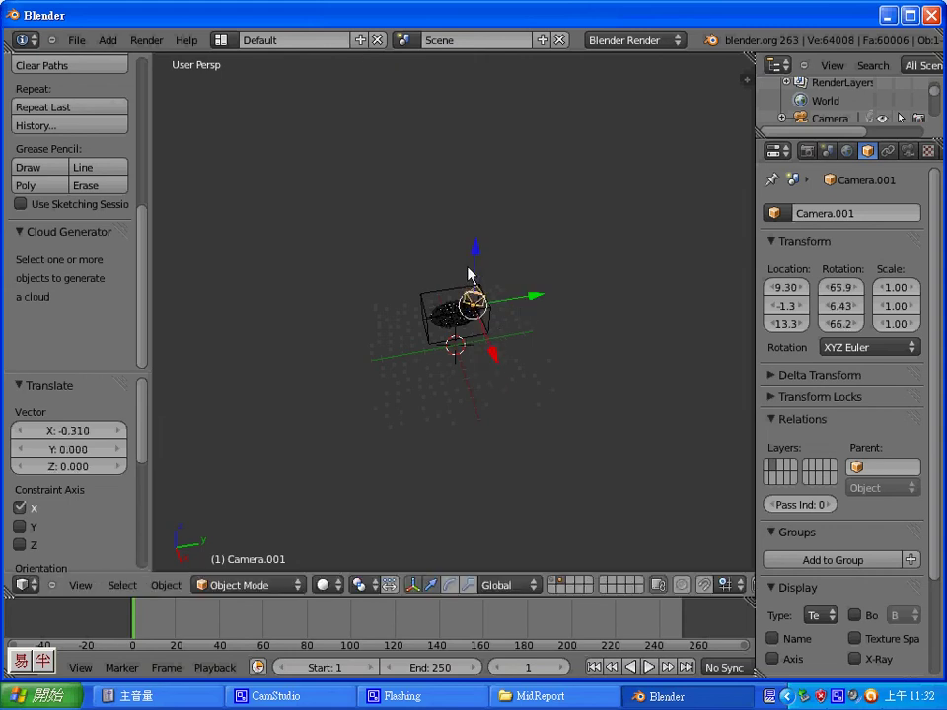
key(g)
key(z)
key(r)
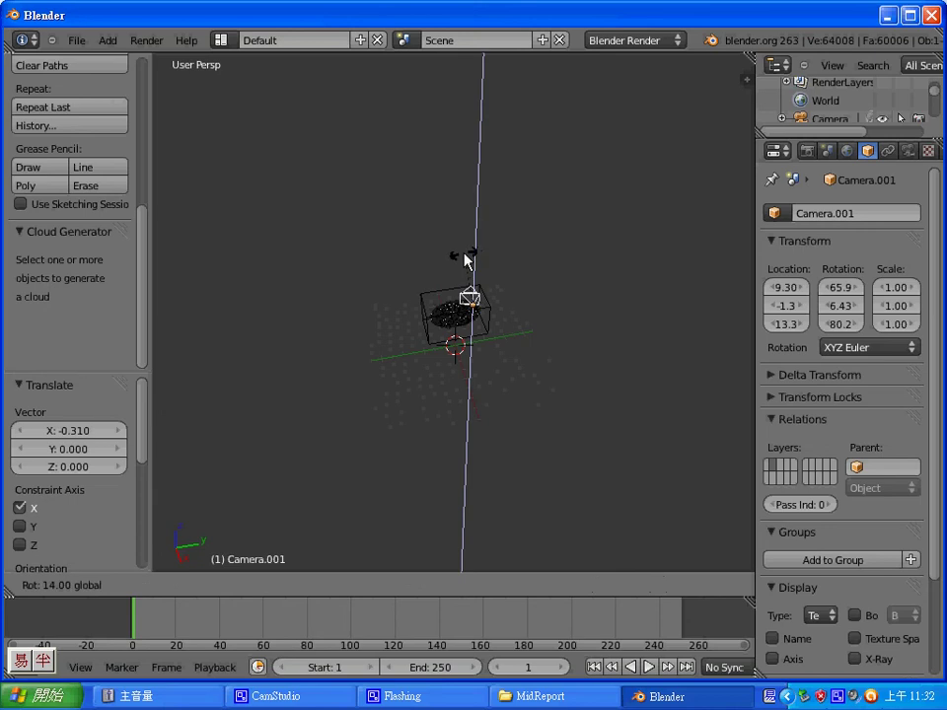
click(469, 258)
Step: Lift the camera to Z 13.9 and check the framing through the camera view
key(KP_0)
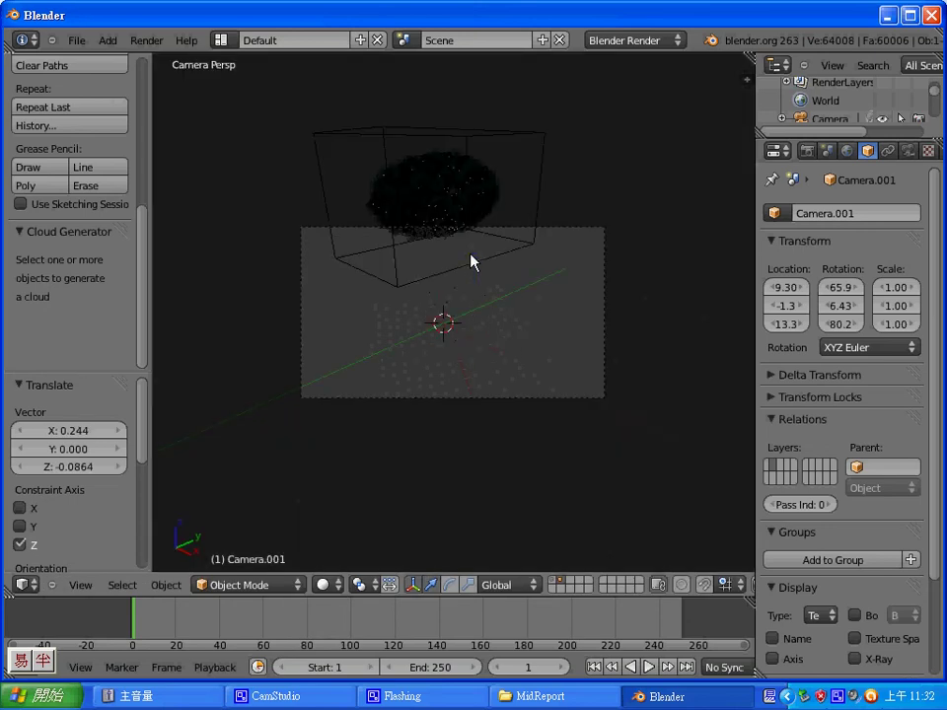
key(KP_0)
key(g)
key(z)
click(477, 247)
key(KP_0)
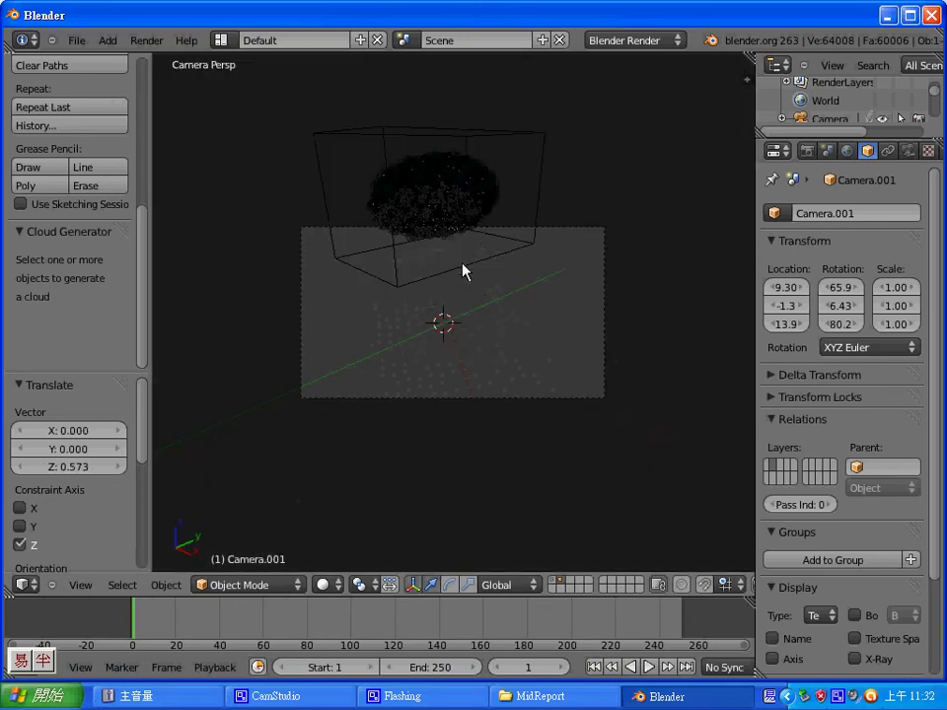
key(KP_0)
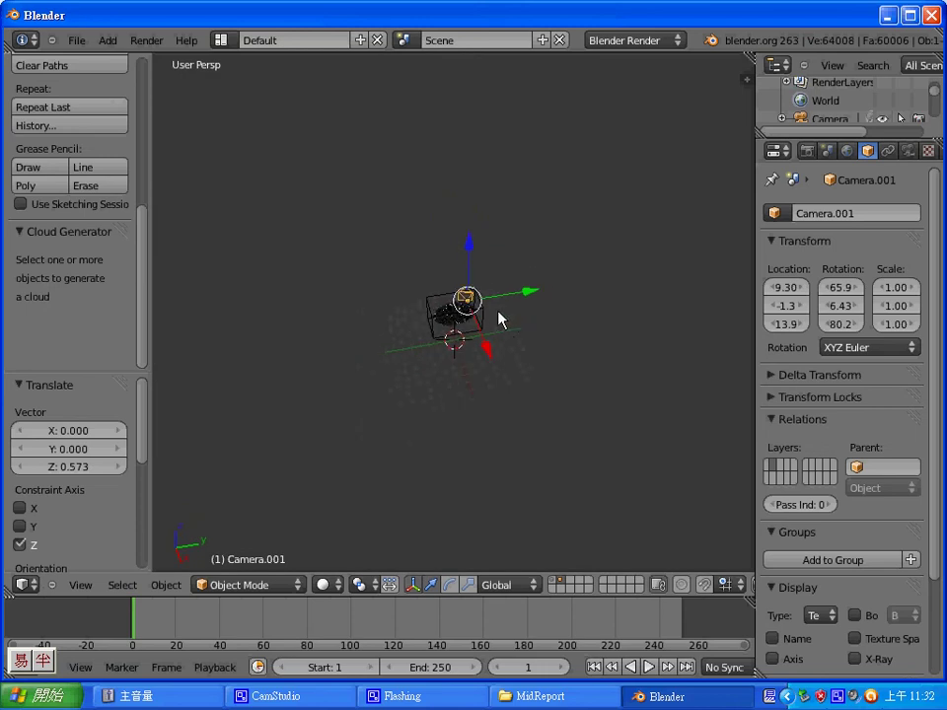
scroll(362, 307, up, 2)
mouse_move(332, 272)
middle_down()
mouse_move(612, 225)
mouse_move(655, 187)
mouse_move(356, 254)
mouse_move(264, 339)
mouse_move(314, 395)
mouse_move(294, 236)
mouse_move(322, 254)
mouse_move(300, 256)
middle_up()
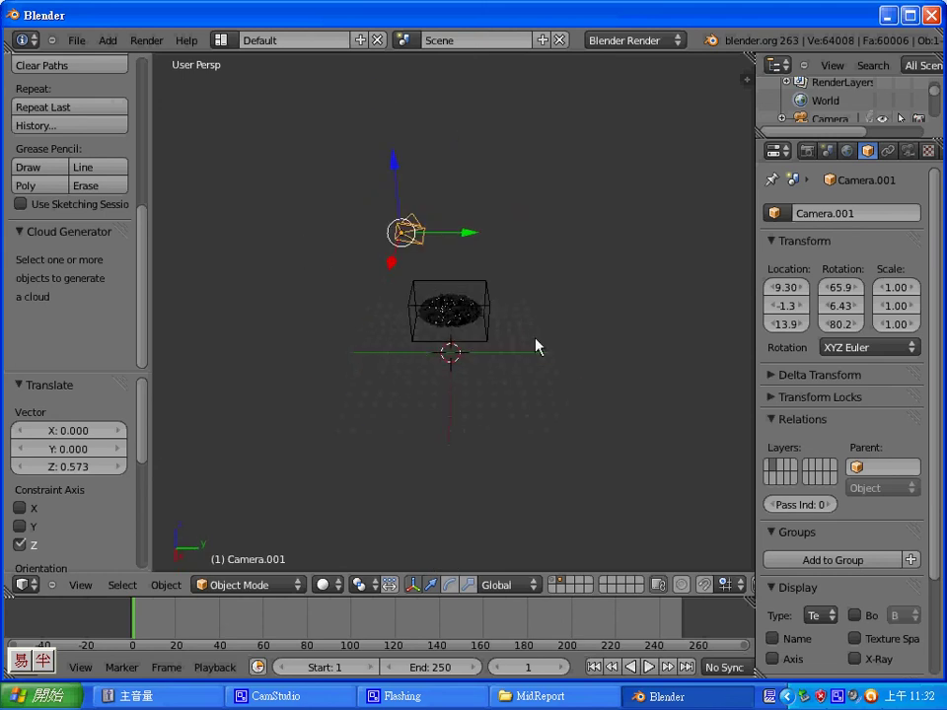
Step: Select the CloudBounds box and shift it along X
right_click(487, 323)
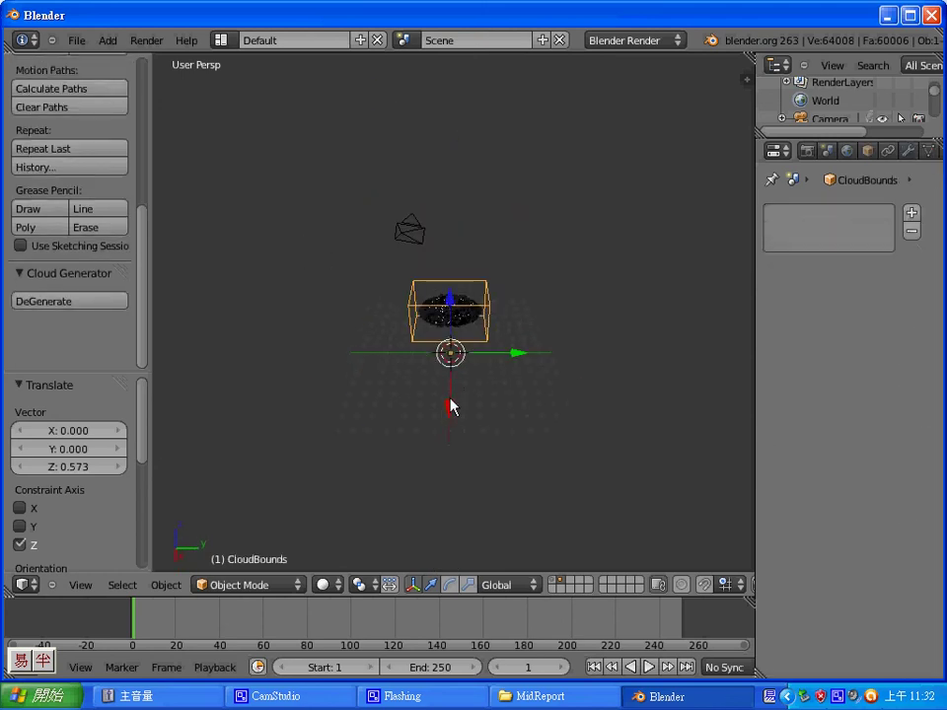
key(g)
key(x)
click(451, 434)
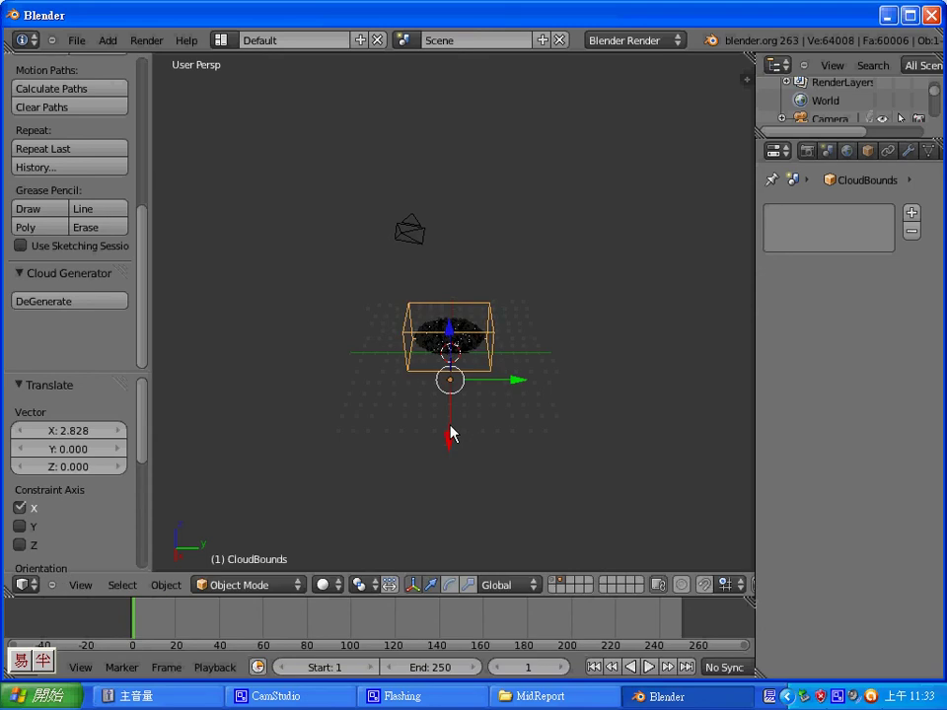
key(KP_0)
Step: Shift CloudBounds along Y, lower it to Z -2.282, and widen the properties/outliner area
key(KP_0)
drag(518, 381, 486, 385)
key(KP_0)
key(KP_0)
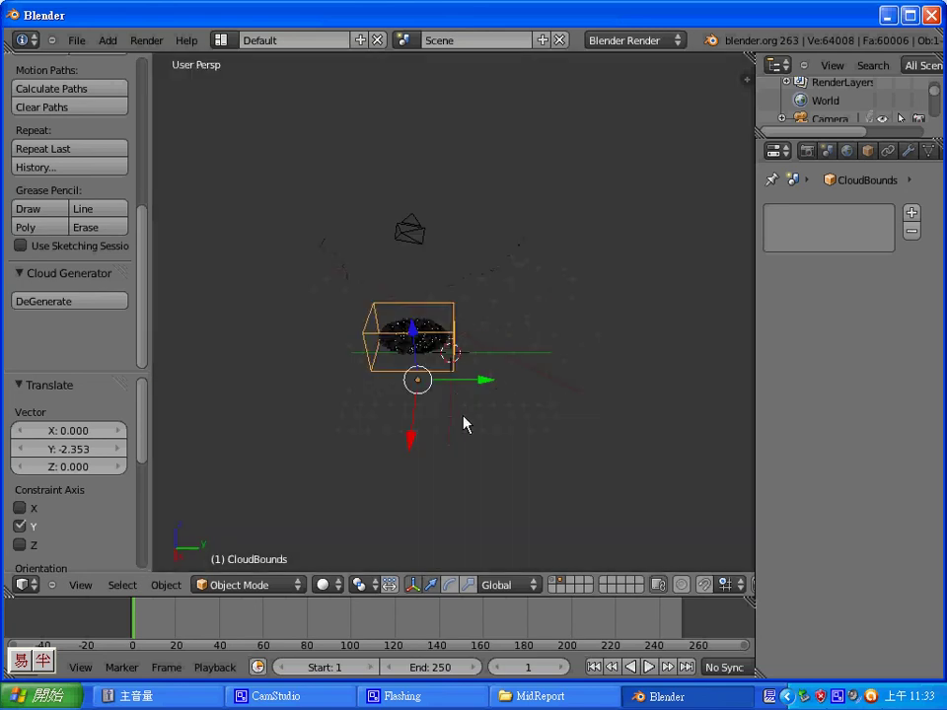
drag(419, 331, 417, 355)
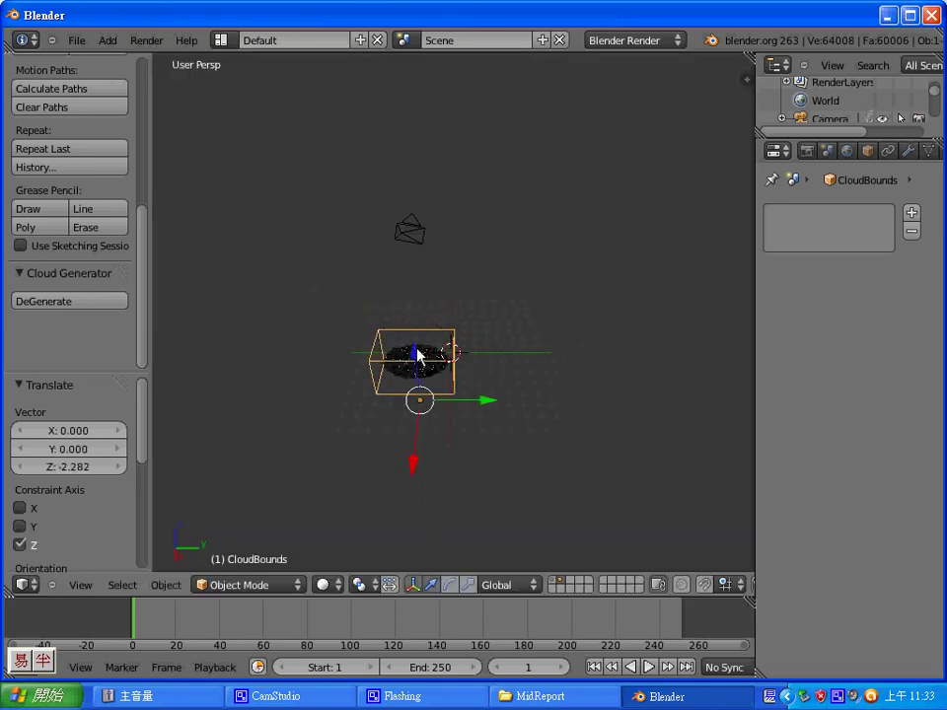
key(KP_0)
key(KP_0)
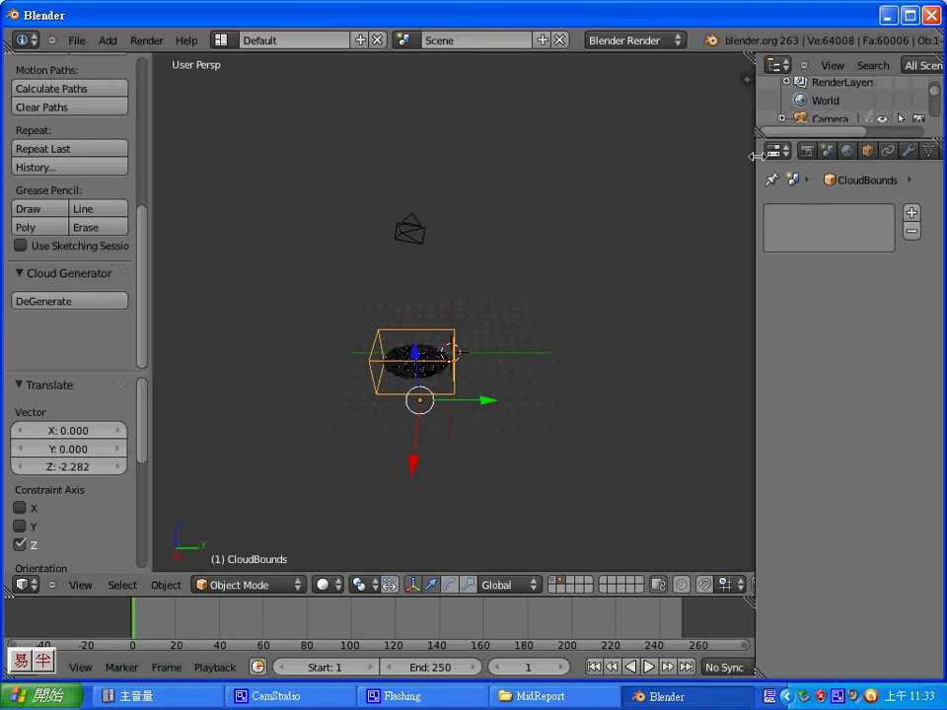
drag(752, 155, 675, 155)
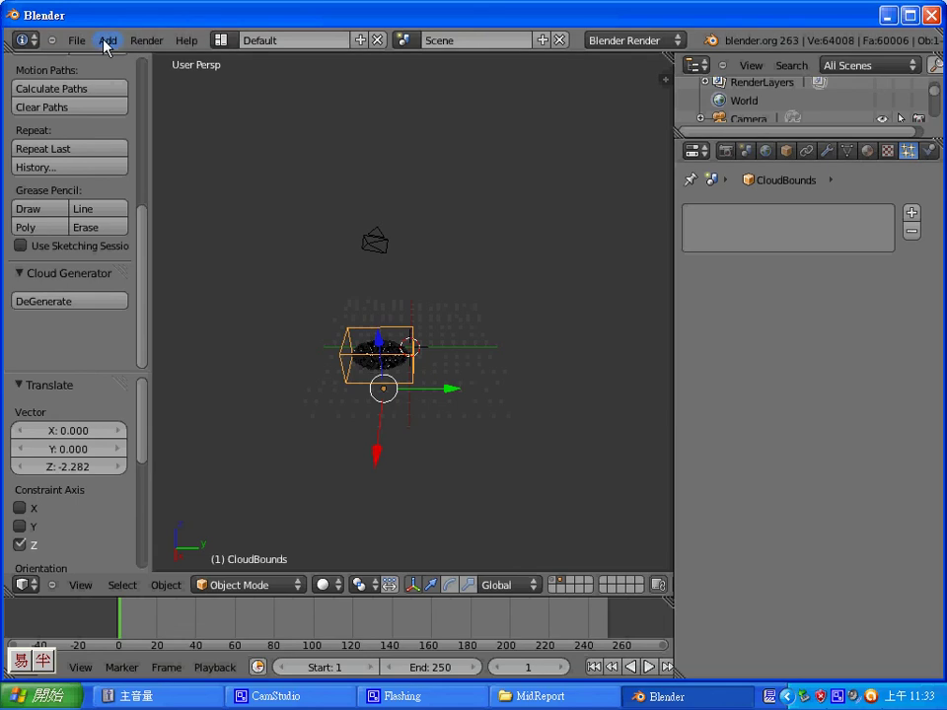
Step: Add a Sun lamp, raise it, and tint it pale yellow (0.991, 1.000, 0.744)
click(107, 40)
mouse_move(145, 261)
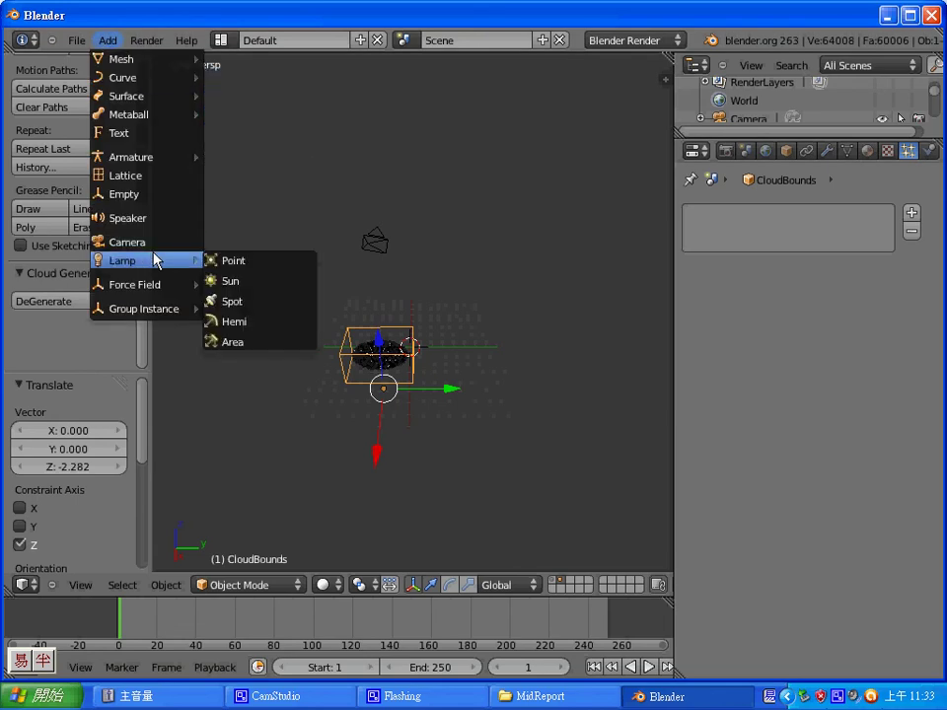
click(245, 281)
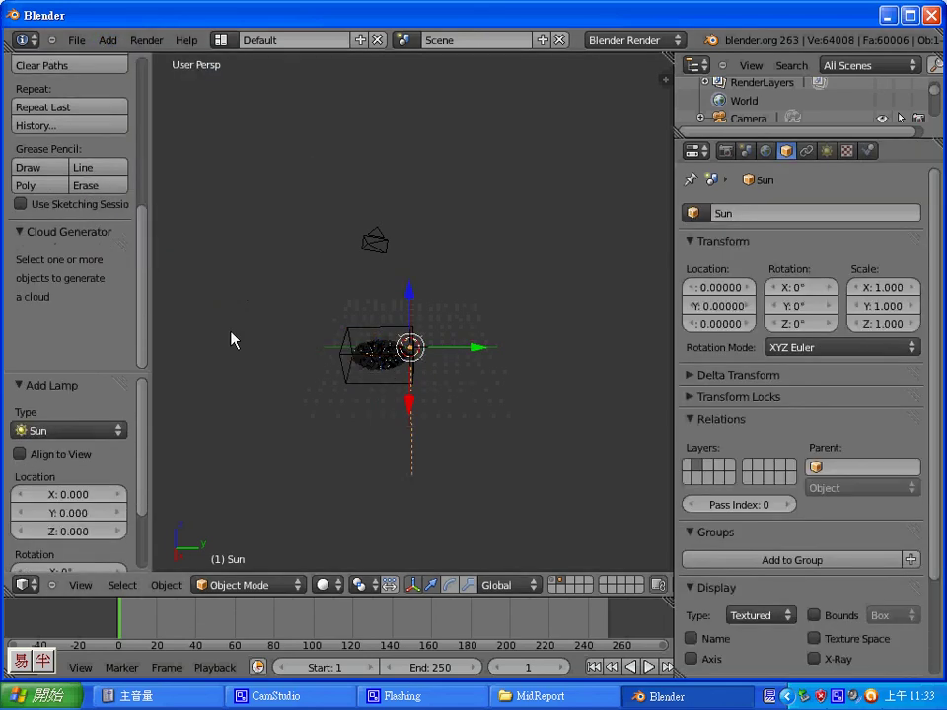
middle_drag(233, 339, 419, 289)
drag(431, 279, 513, 251)
click(825, 150)
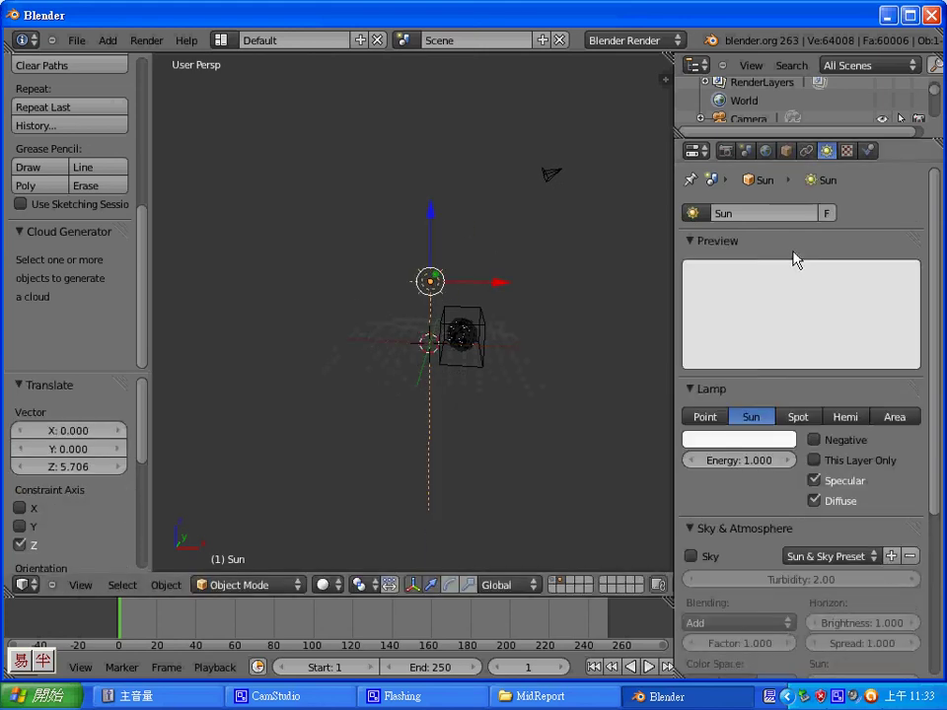
click(721, 439)
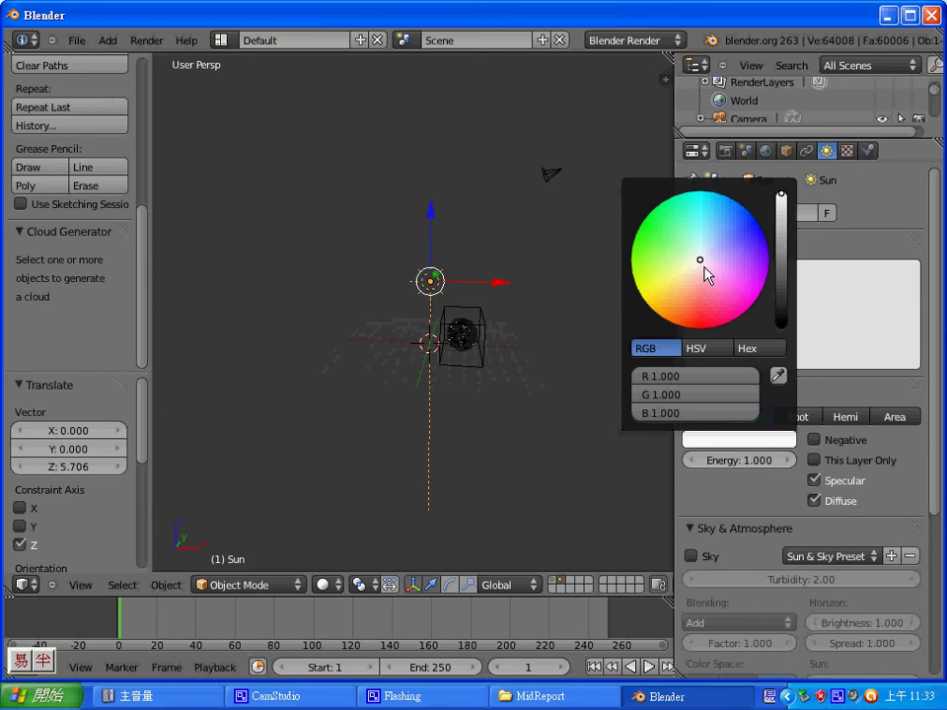
drag(701, 264, 683, 267)
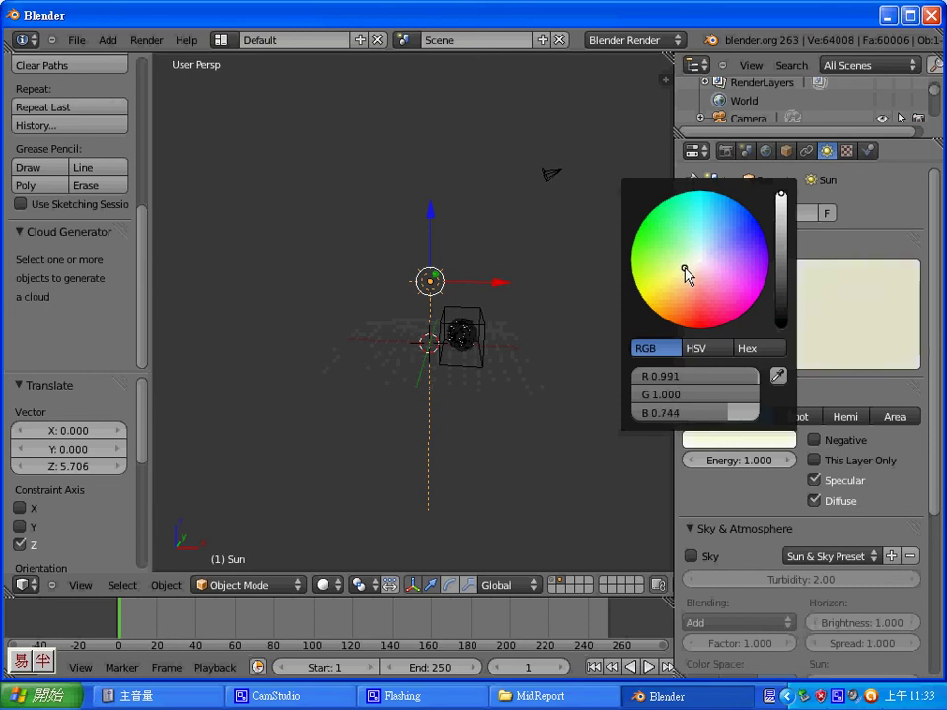
Step: Reposition the Sun along X and Y, and set its height to Z 1.518
key(g)
key(x)
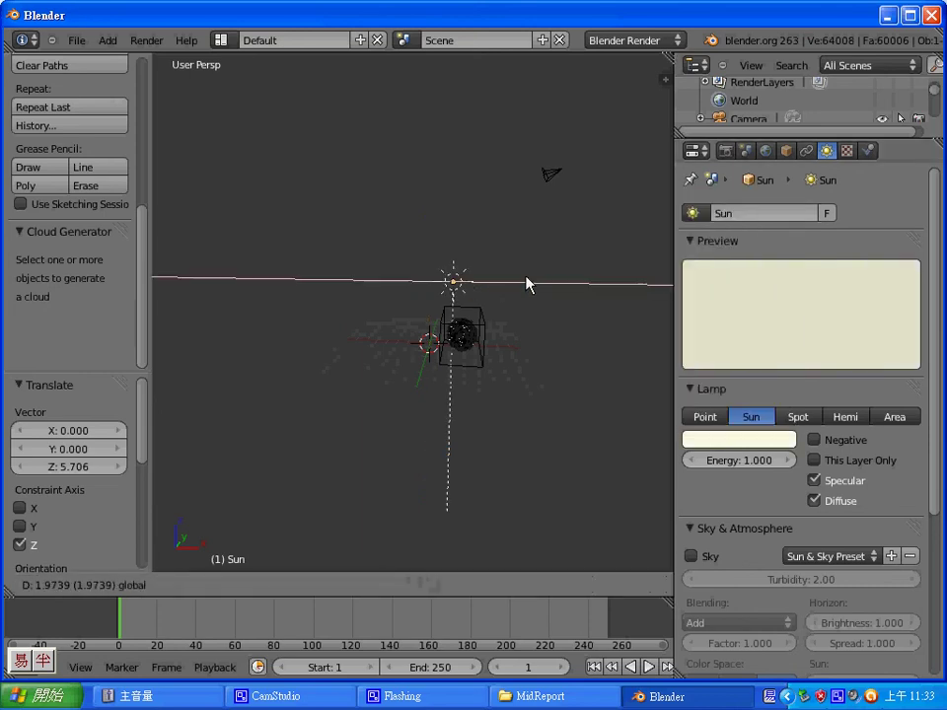
click(538, 270)
mouse_move(503, 338)
middle_down()
mouse_move(461, 332)
mouse_move(478, 294)
middle_up()
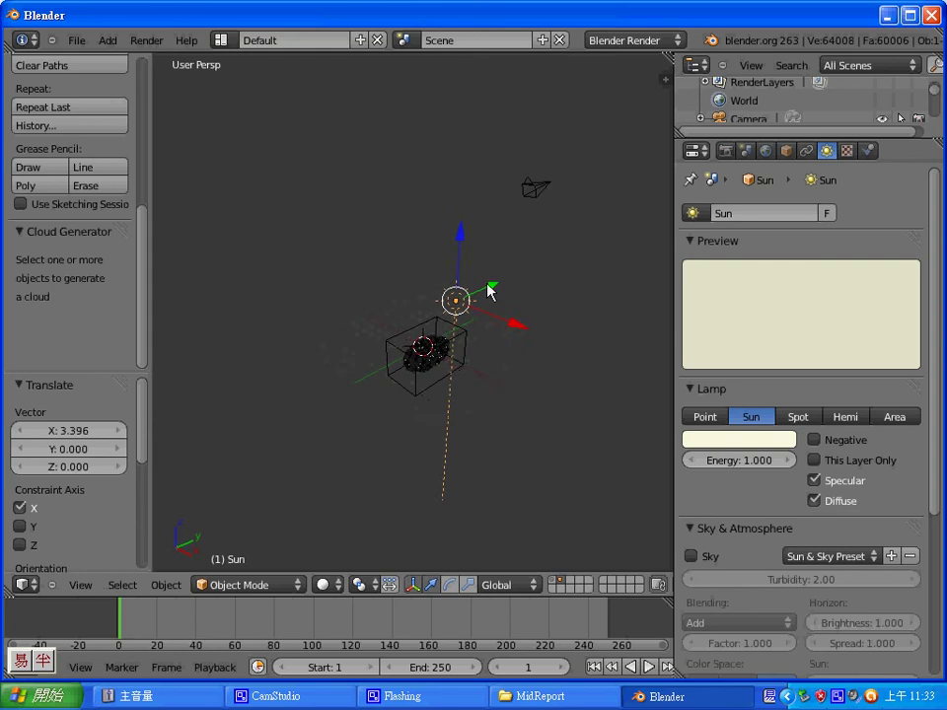
key(g)
key(y)
click(468, 295)
key(g)
key(z)
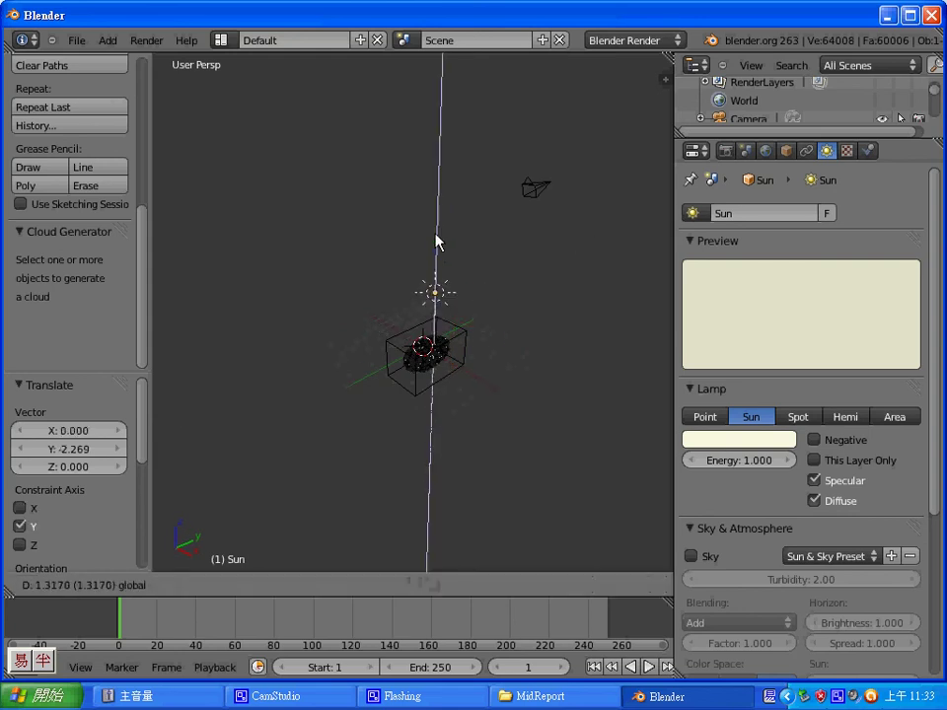
click(435, 239)
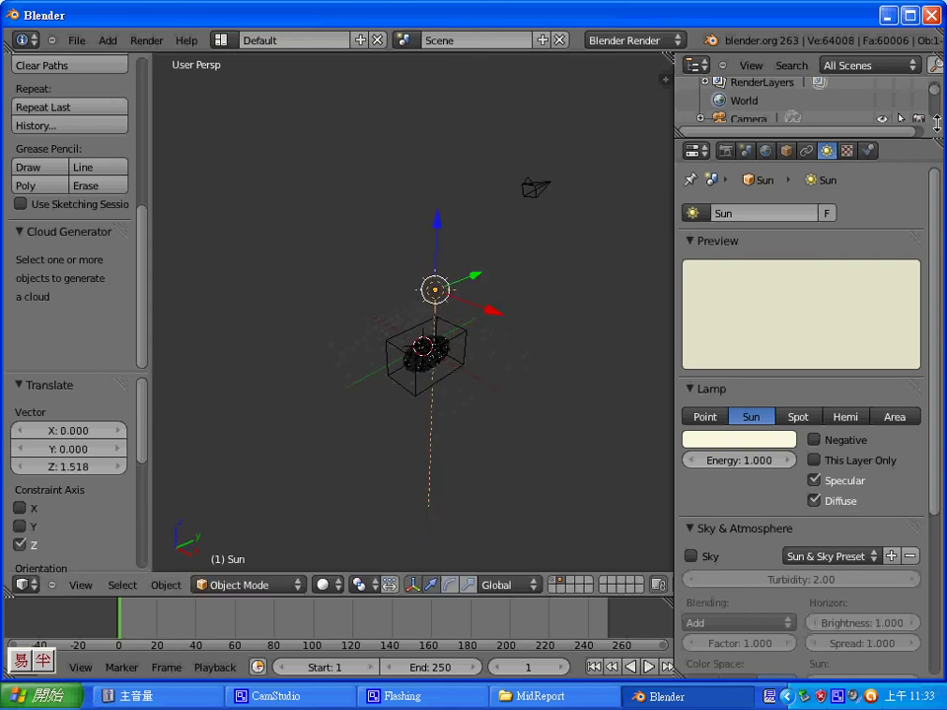
Step: Add a Point lamp, lower it below the cloud, and shift it along X
click(106, 40)
mouse_move(124, 260)
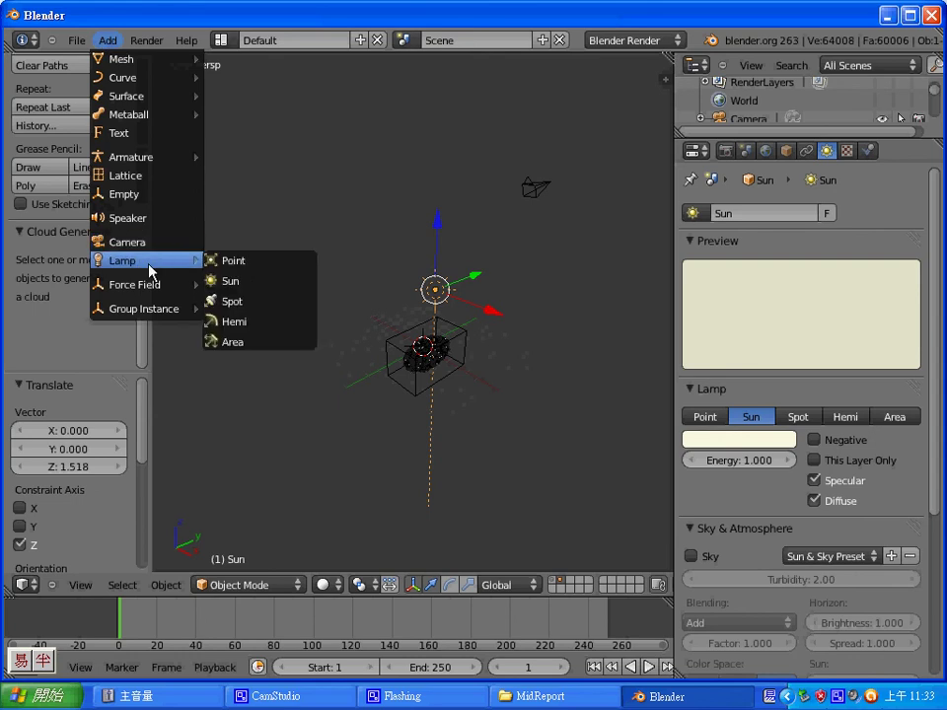
click(259, 262)
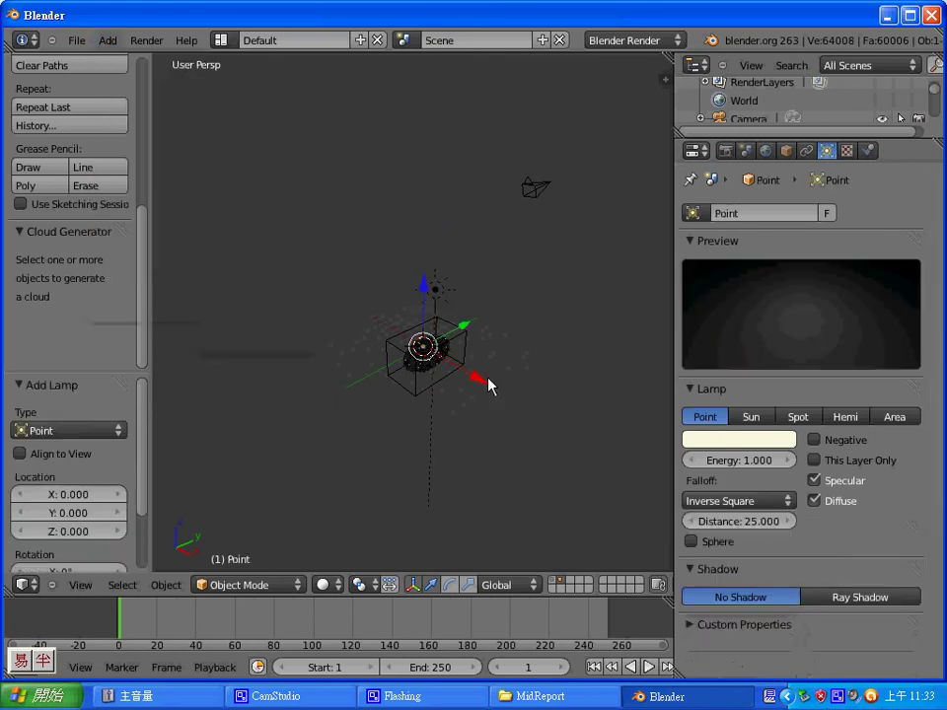
key(g)
key(z)
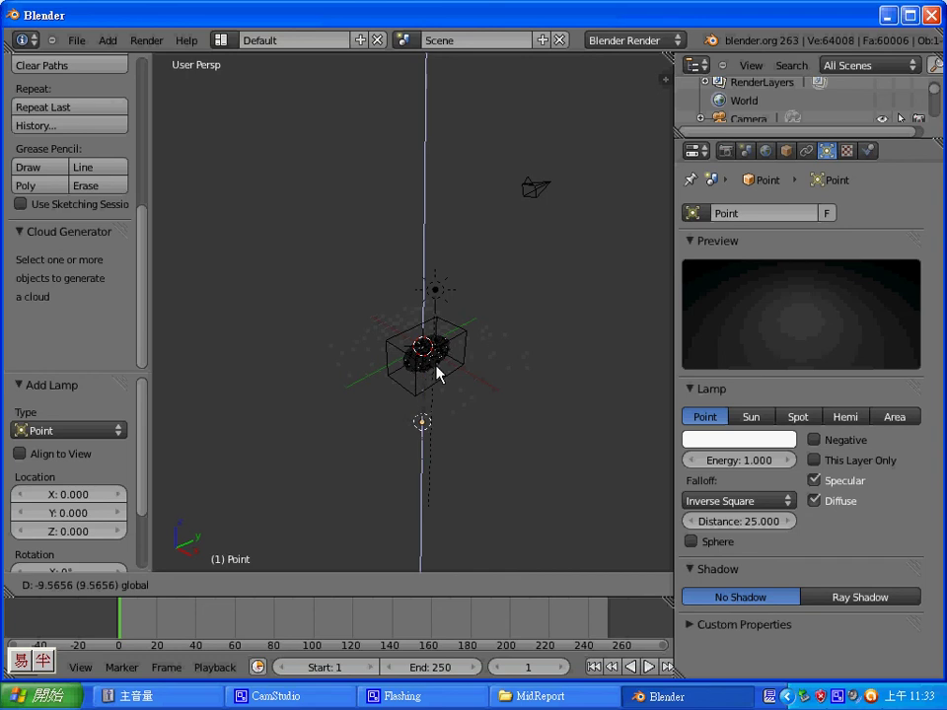
click(437, 379)
drag(490, 418, 527, 418)
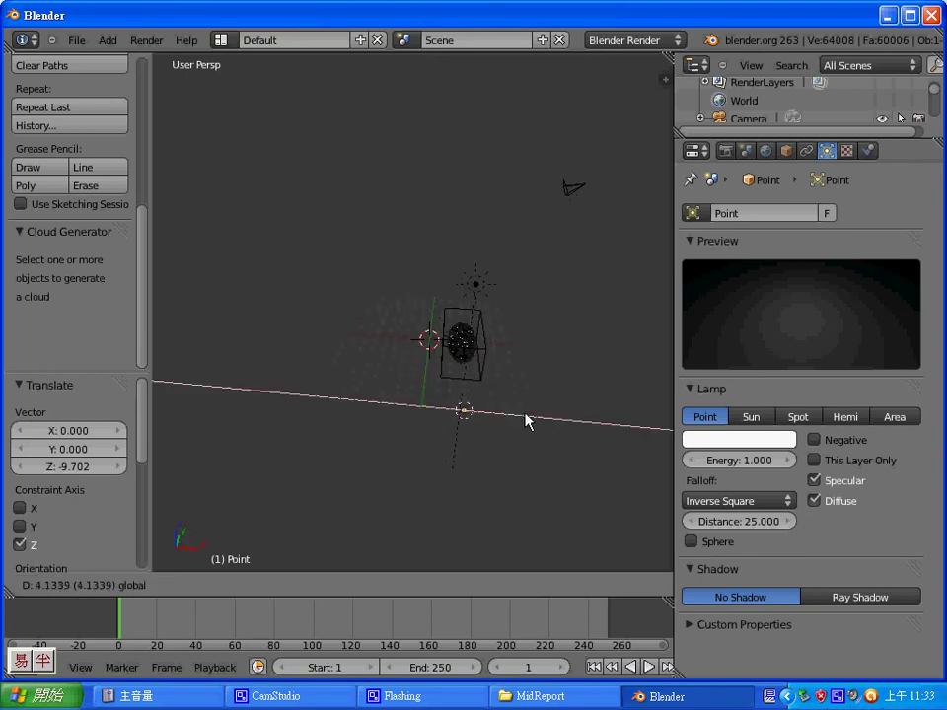
Step: Place the Point lamp in front of the cloud and tint it pale blue (0.504, 0.556, 1.000)
mouse_move(527, 418)
middle_down()
mouse_move(332, 343)
mouse_move(433, 460)
middle_up()
key(g)
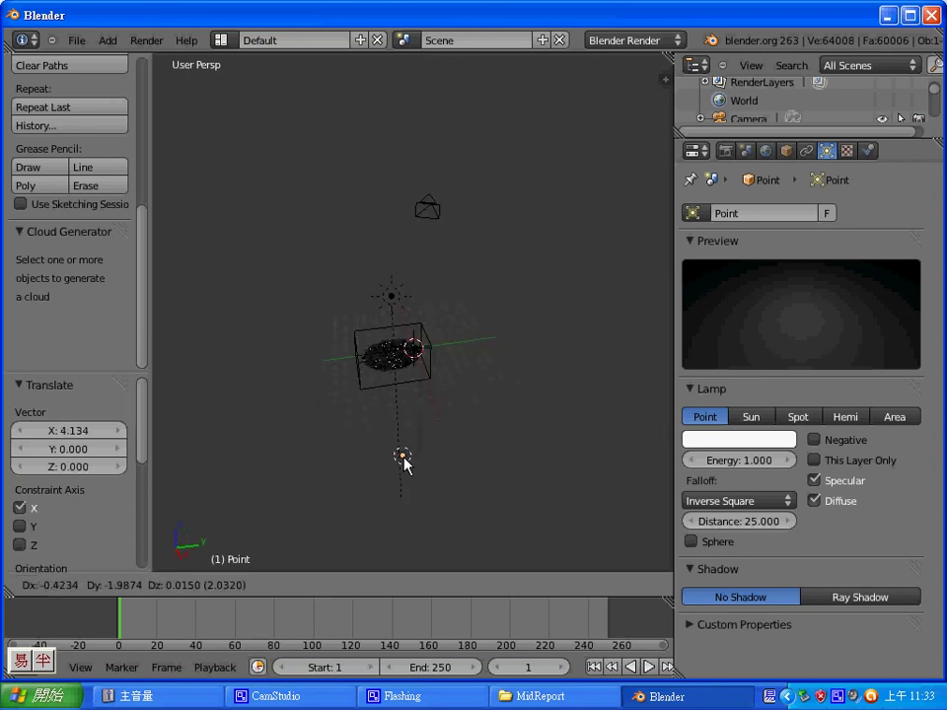
click(402, 460)
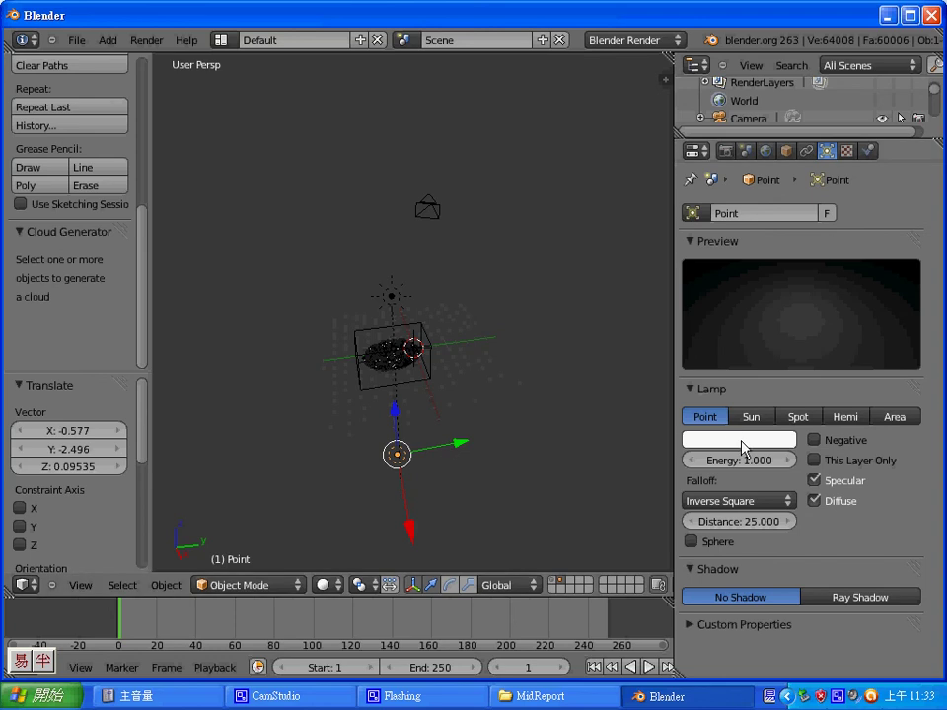
click(732, 438)
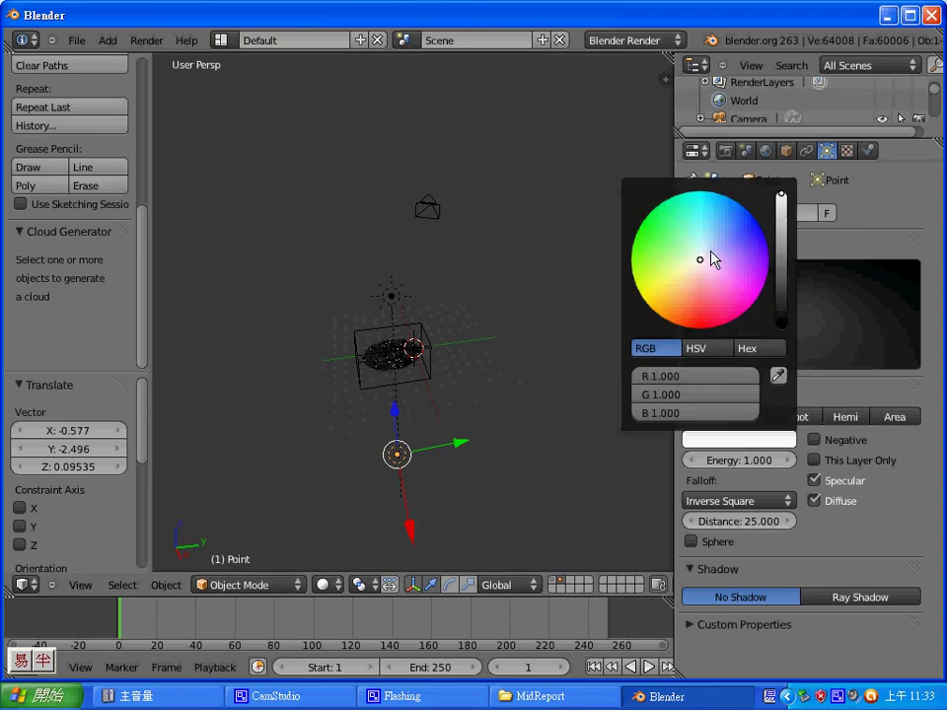
mouse_move(710, 258)
mouse_down()
mouse_move(729, 249)
mouse_move(713, 247)
mouse_move(726, 238)
mouse_move(728, 248)
mouse_move(727, 234)
mouse_up()
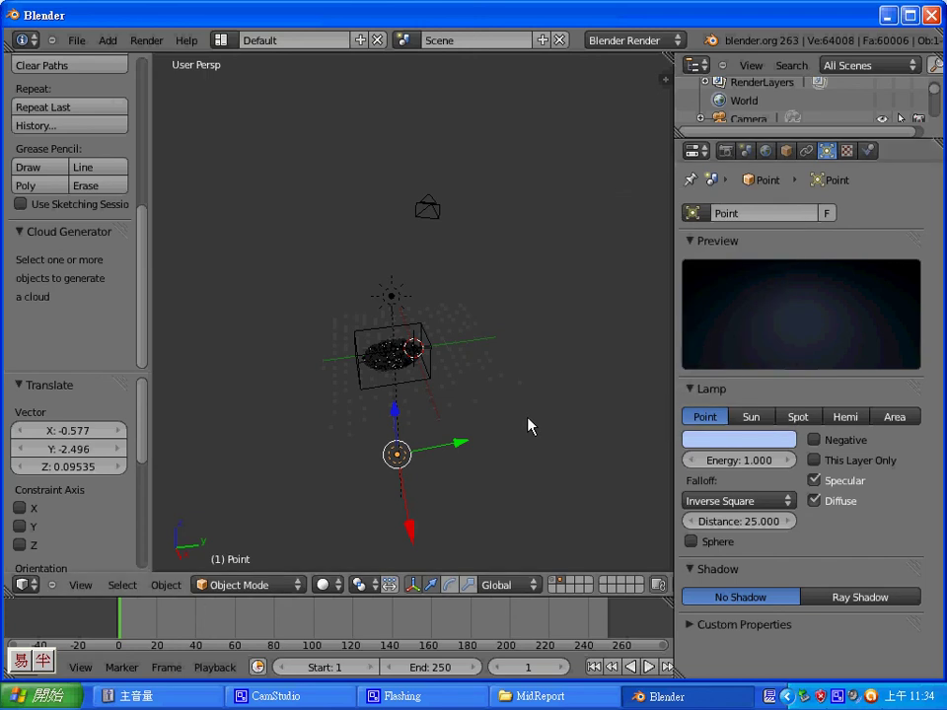
Step: Render the scene with F12, close the render result, and minimize Blender
key(F12)
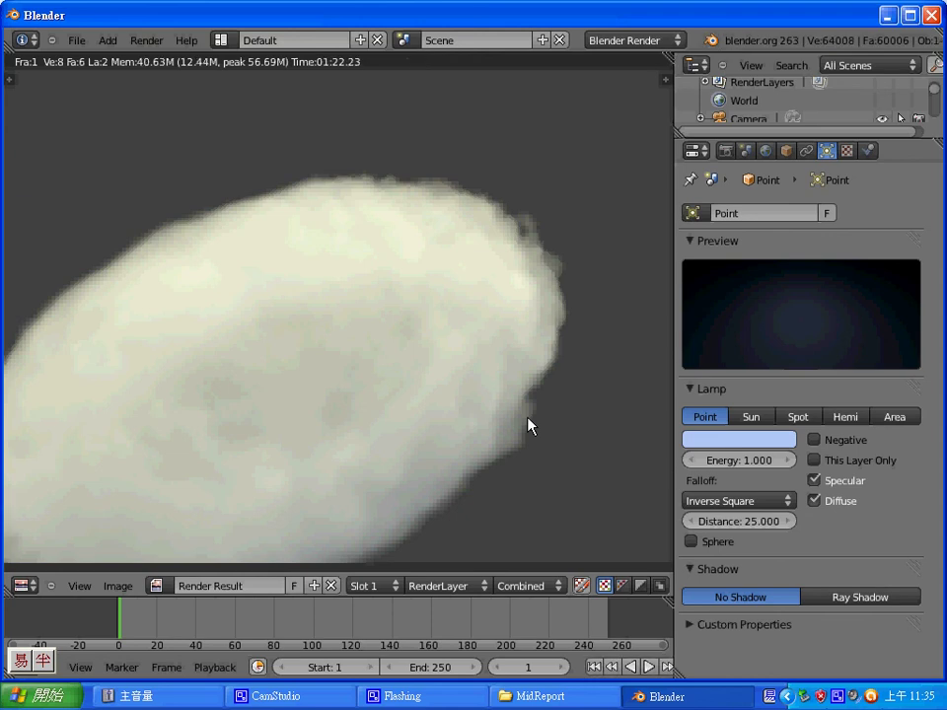
key(Escape)
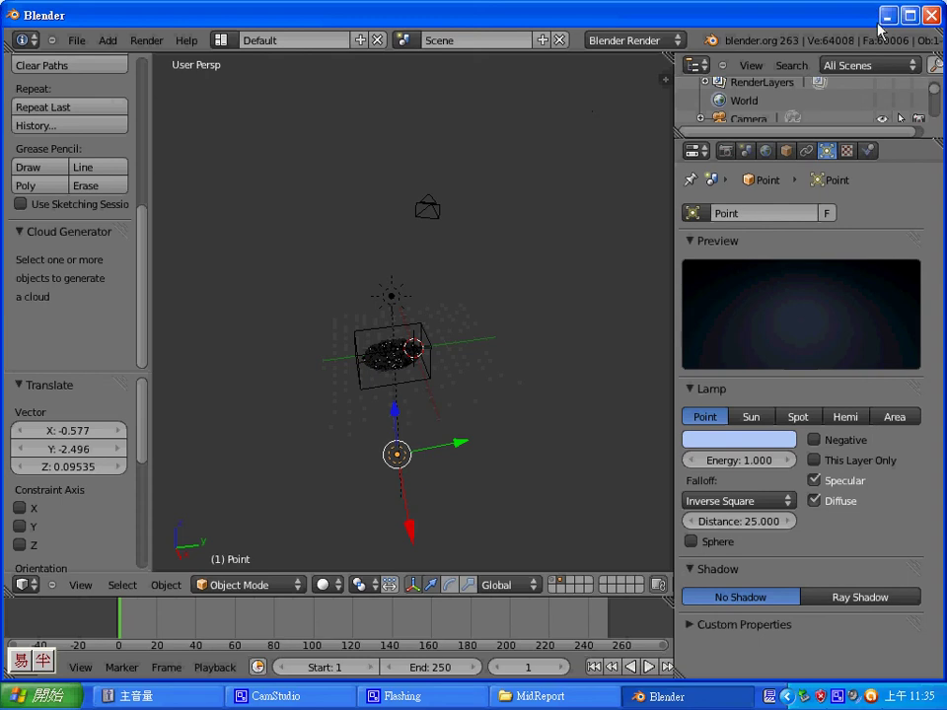
click(887, 15)
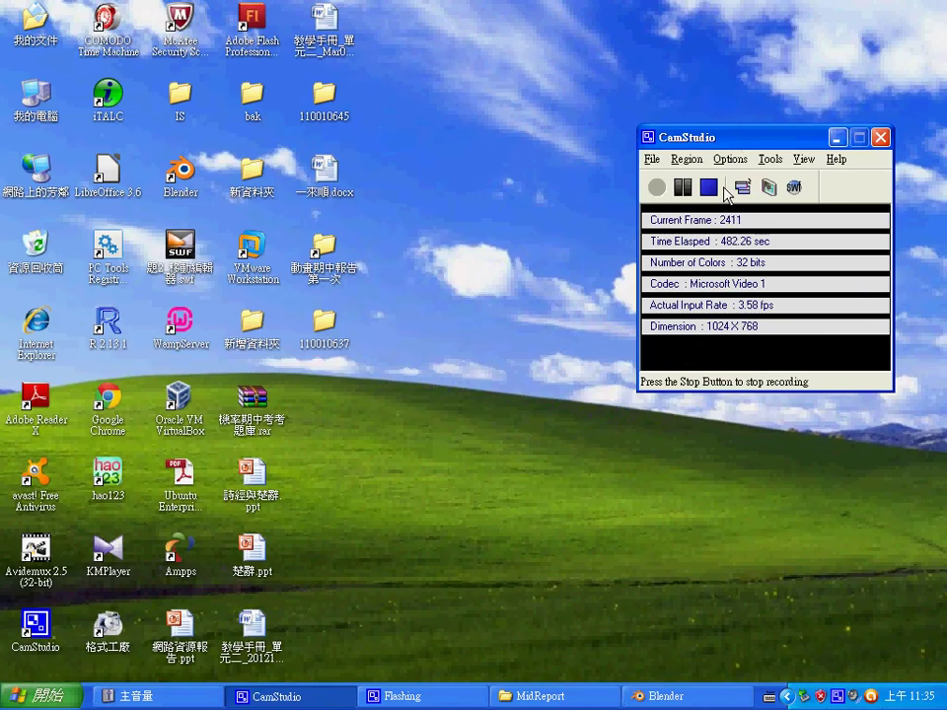